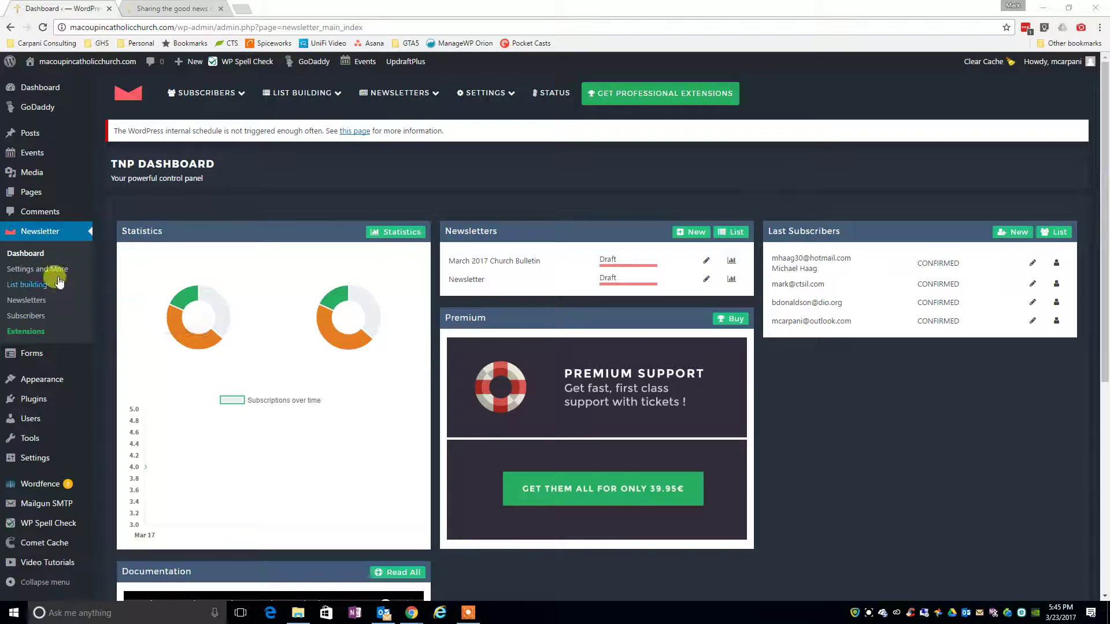
- Open the list of existing newsletters
{"action": "mouse_move", "coordinate": [69, 64]}
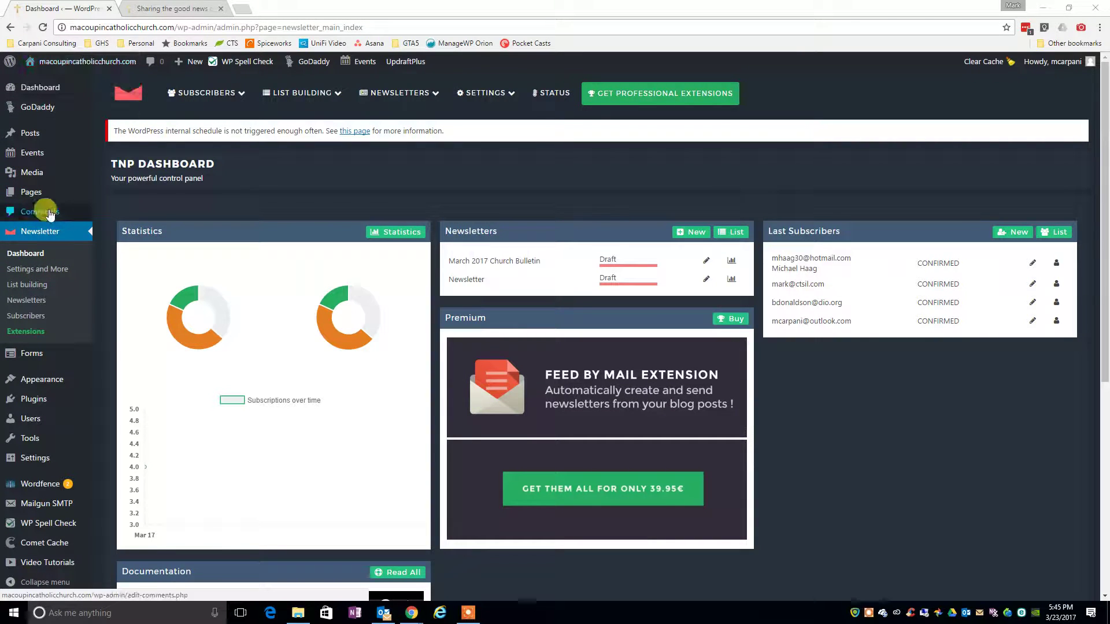
{"action": "left_click", "coordinate": [35, 303]}
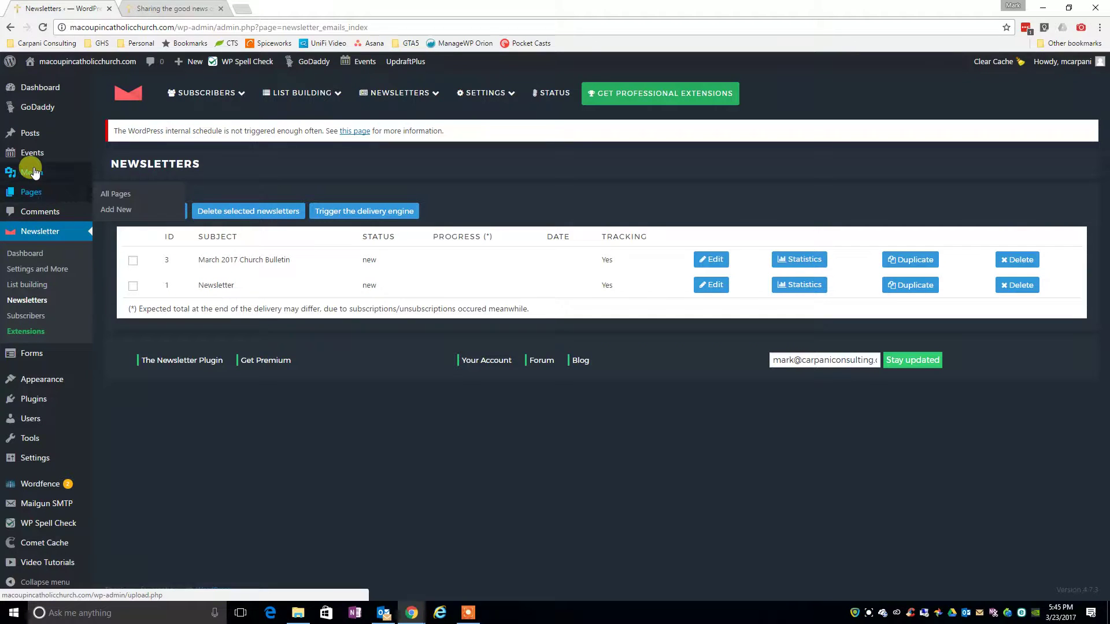
- Upload the PDF file April2016yearCcolorbulletinsforemail from the Bulletin Covers folder as new media
{"action": "mouse_move", "coordinate": [31, 173]}
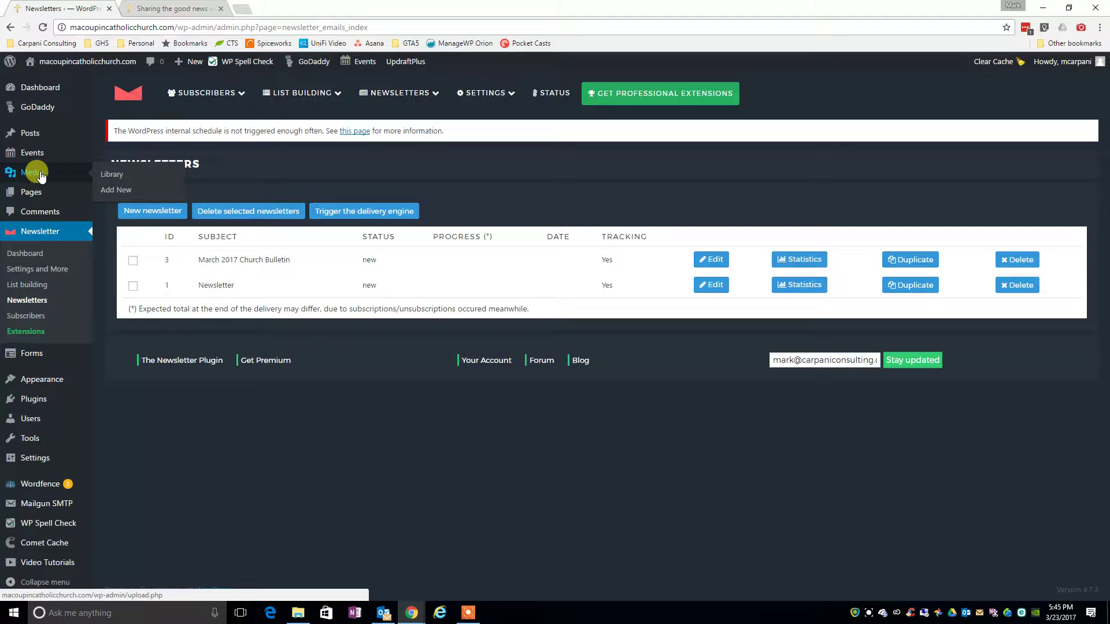
{"action": "left_click", "coordinate": [112, 191]}
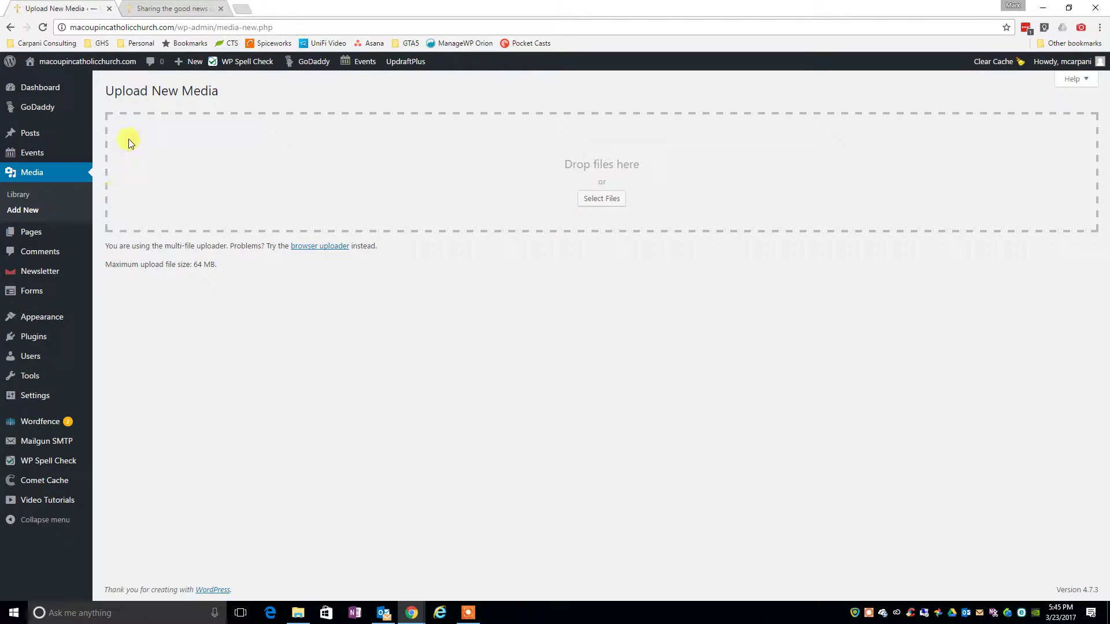
{"action": "left_click", "coordinate": [596, 202]}
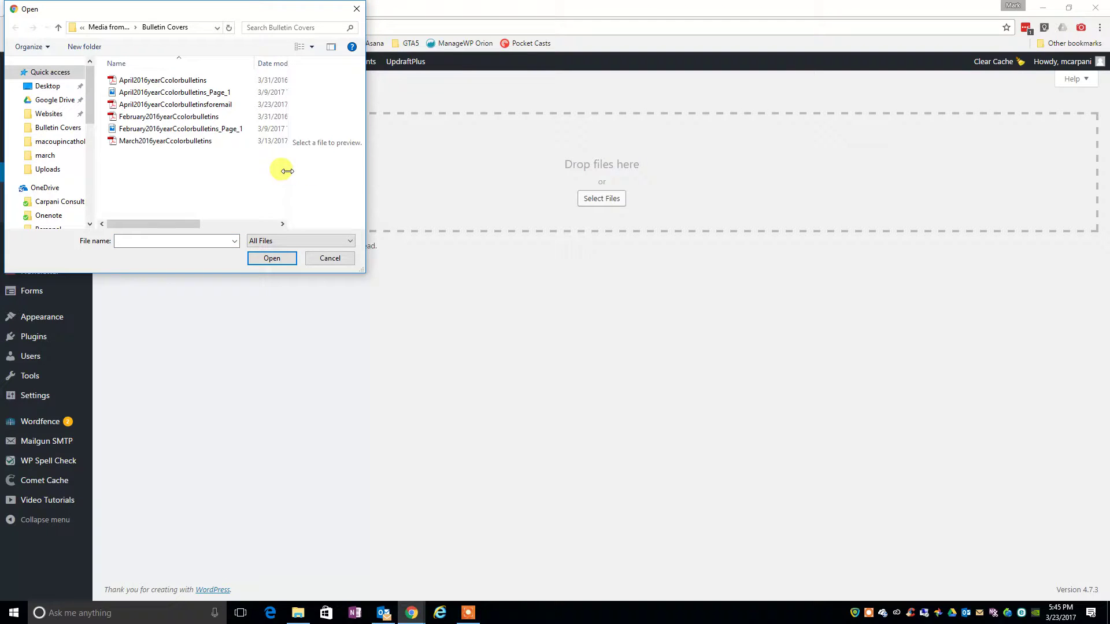
{"action": "left_click_drag", "start_coordinate": [288, 171], "coordinate": [313, 170]}
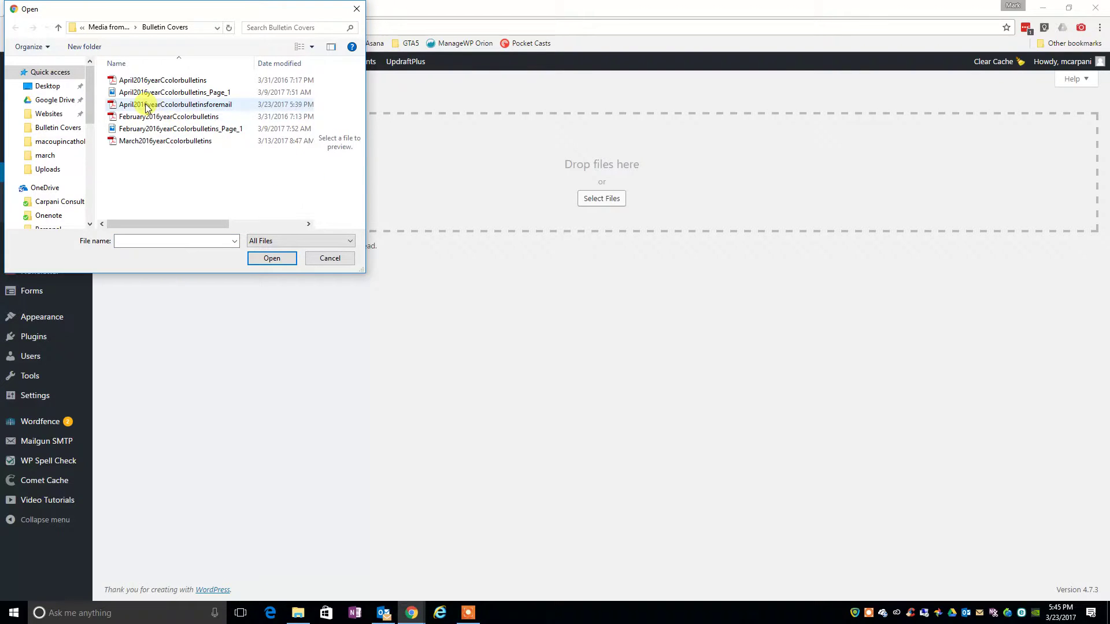
{"action": "left_click", "coordinate": [208, 108]}
{"action": "left_click_drag", "start_coordinate": [212, 224], "coordinate": [168, 230]}
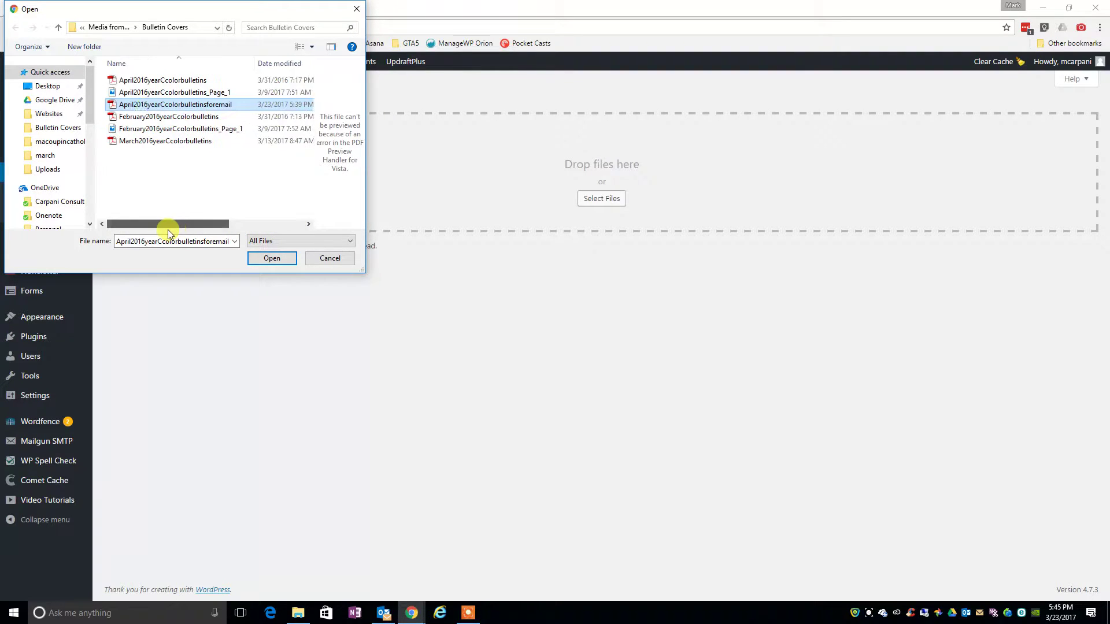
{"action": "left_click", "coordinate": [268, 258]}
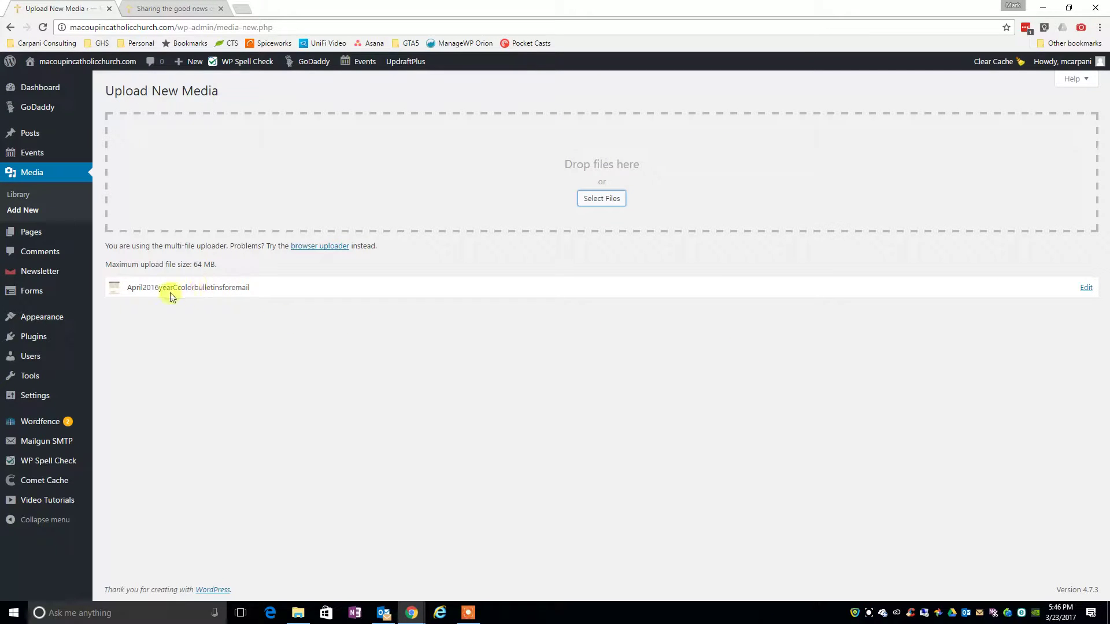
- Open the uploaded April2016yearCcolorbulletinsforemail item from the media library and copy its file URL
{"action": "left_click", "coordinate": [108, 289]}
{"action": "left_click", "coordinate": [13, 179]}
{"action": "left_click", "coordinate": [19, 195]}
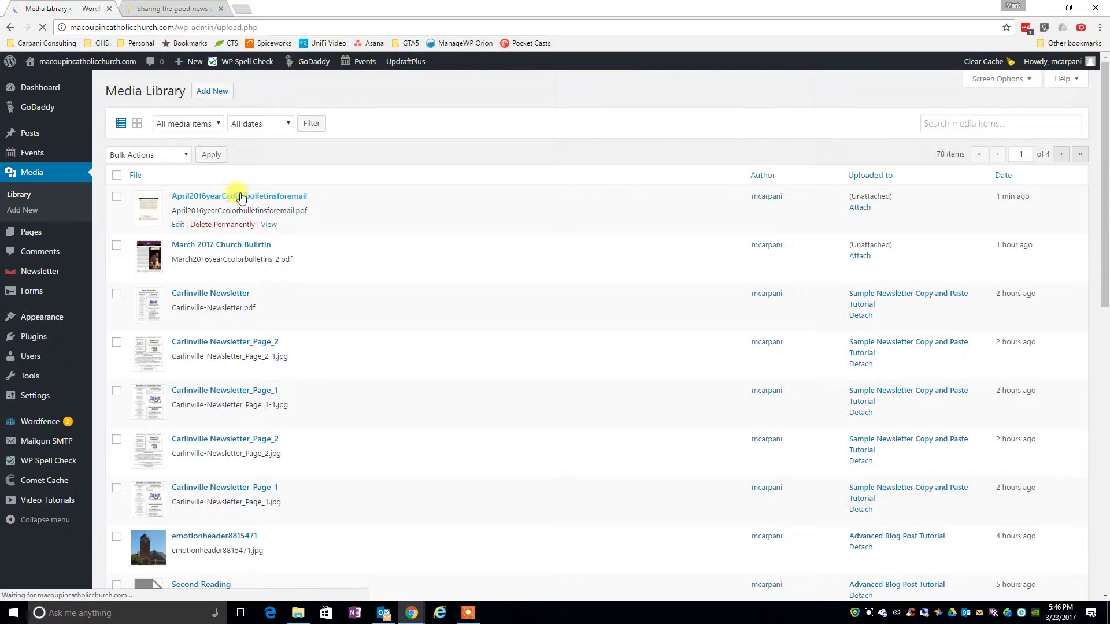
{"action": "left_click", "coordinate": [220, 196]}
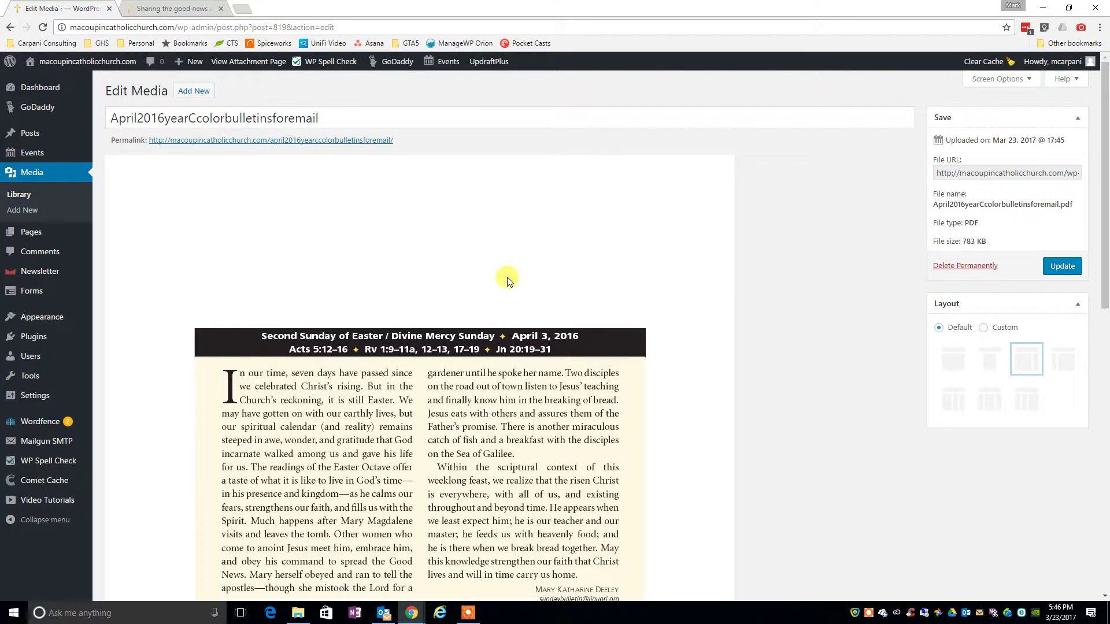
{"action": "left_click", "coordinate": [967, 175]}
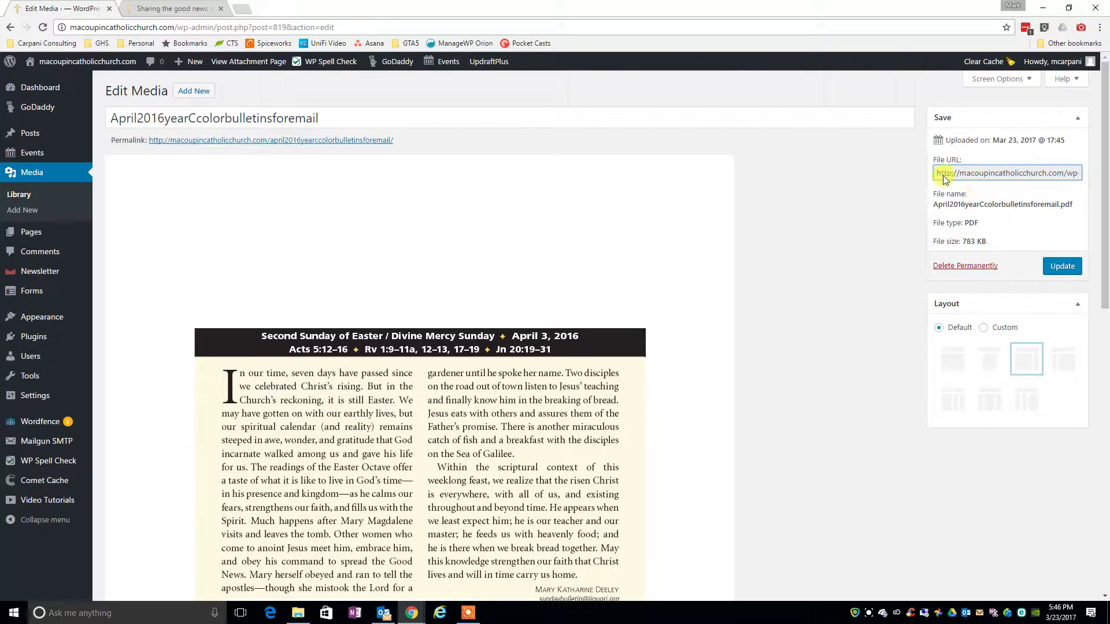
{"action": "left_click", "coordinate": [976, 177]}
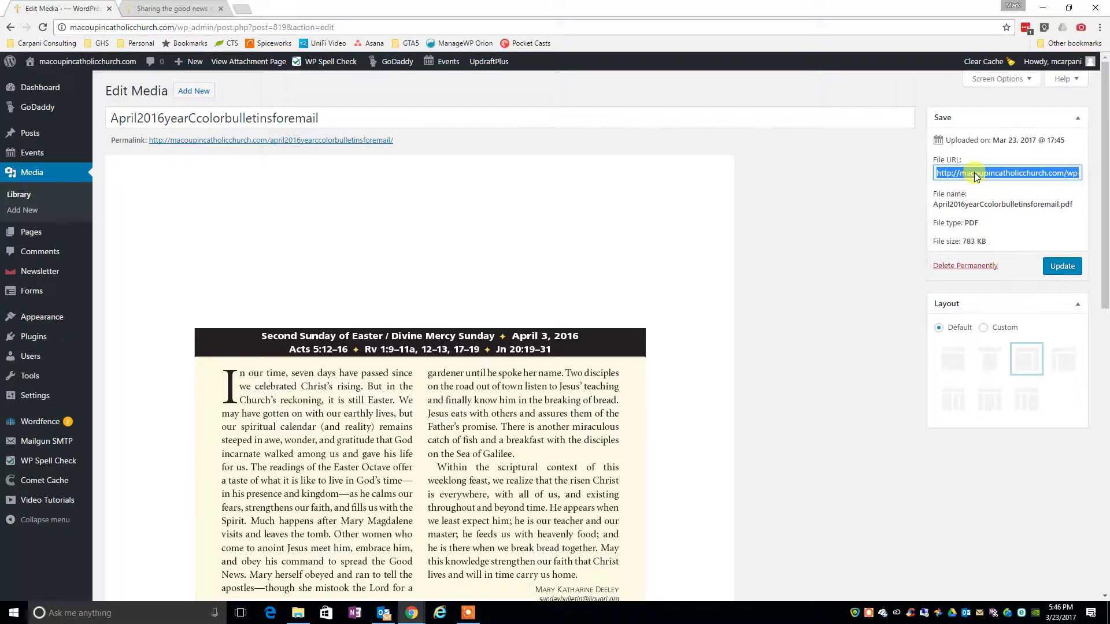
{"action": "right_click", "coordinate": [976, 176]}
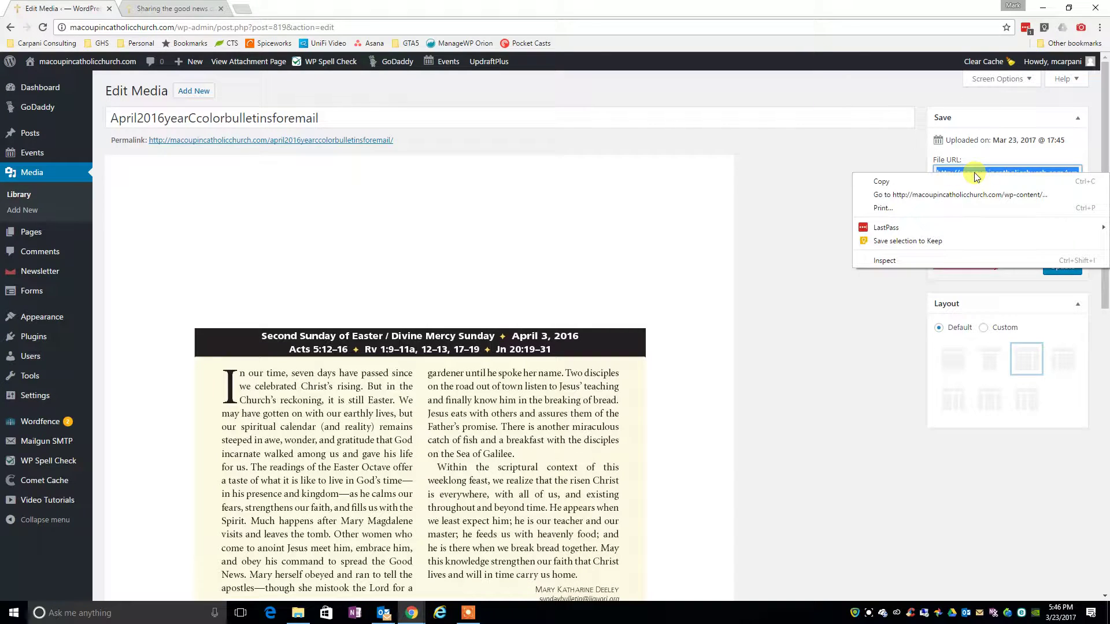
{"action": "left_click", "coordinate": [931, 184]}
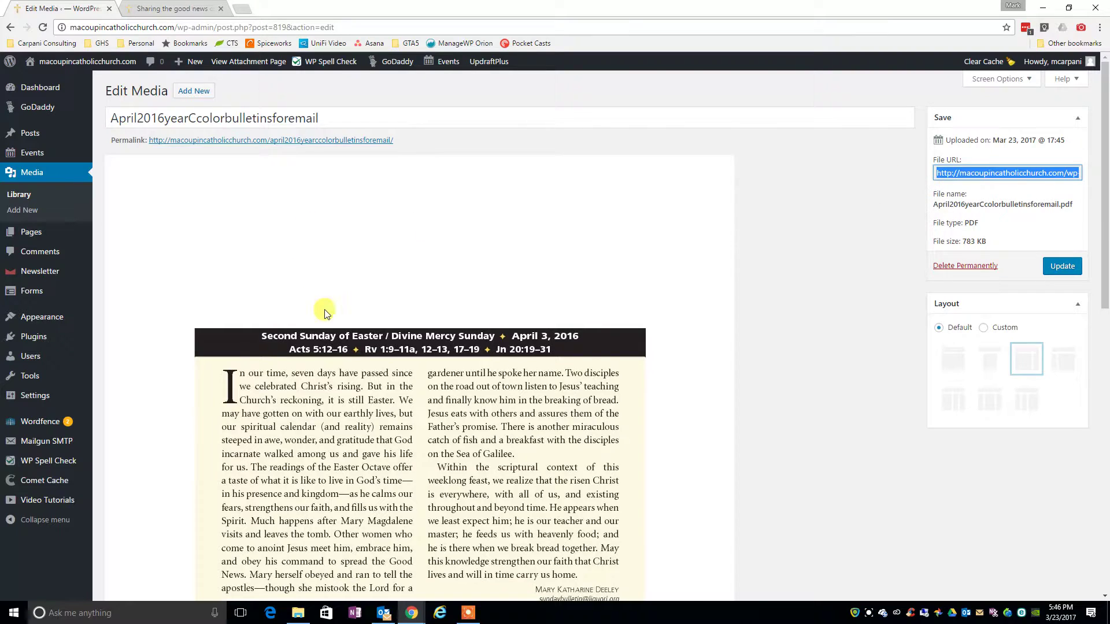
- Update the April2016yearCcolorbulletinsforemail media item
{"action": "scroll", "coordinate": [347, 359], "scroll_direction": "down", "scroll_amount": 10}
{"action": "scroll", "coordinate": [363, 442], "scroll_direction": "up", "scroll_amount": 10}
{"action": "left_click", "coordinate": [1059, 266]}
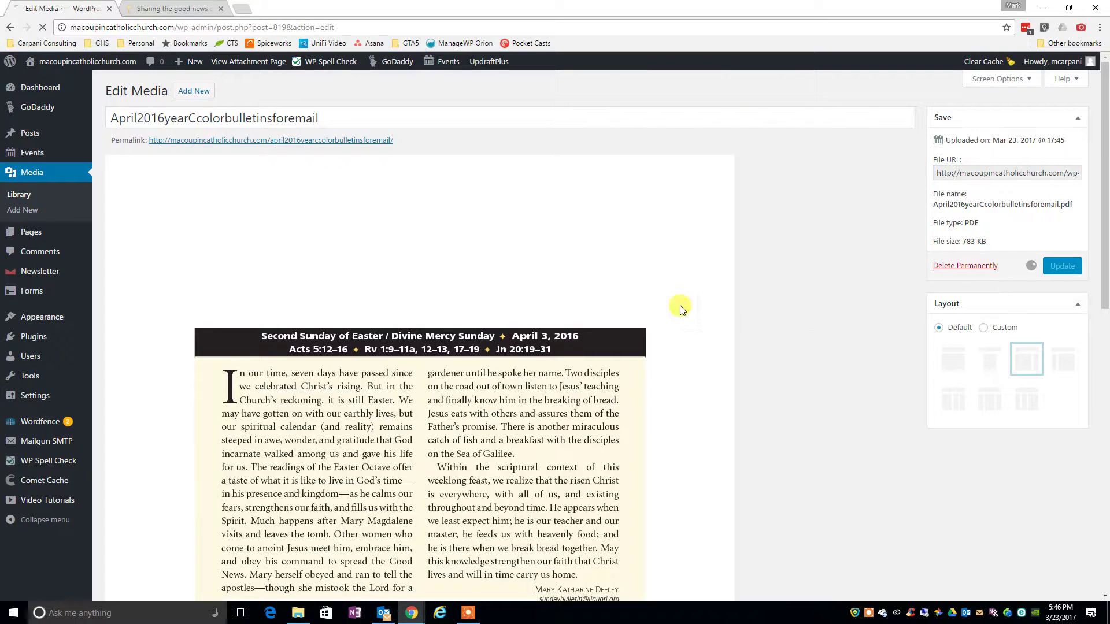
- Create a new newsletter using the Responsive Drag & Drop Composer theme
{"action": "left_click", "coordinate": [45, 274]}
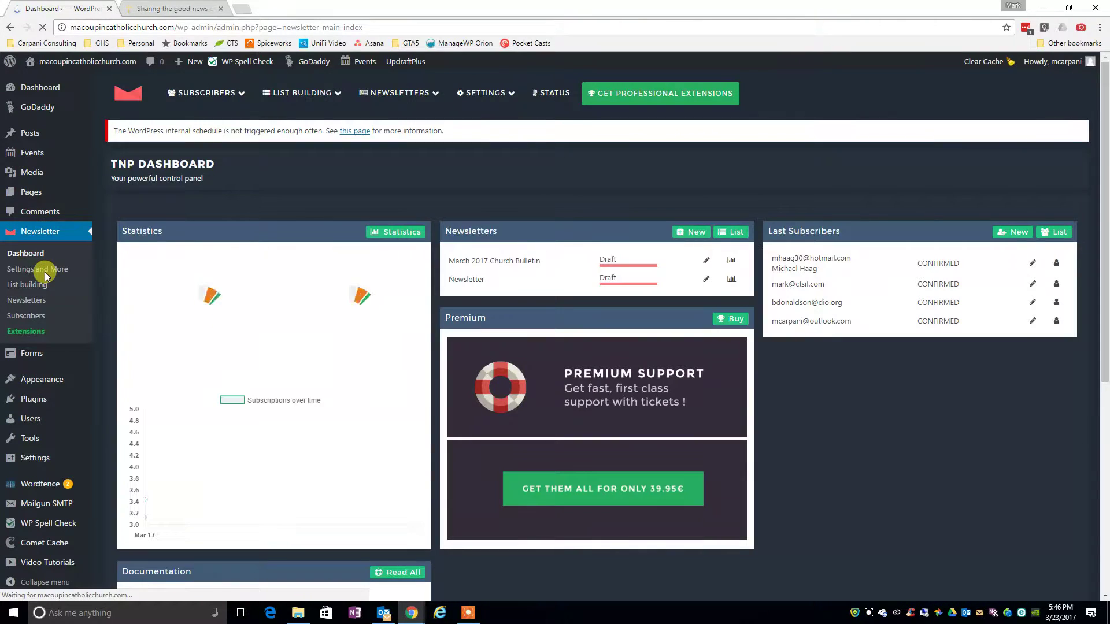
{"action": "left_click", "coordinate": [693, 232]}
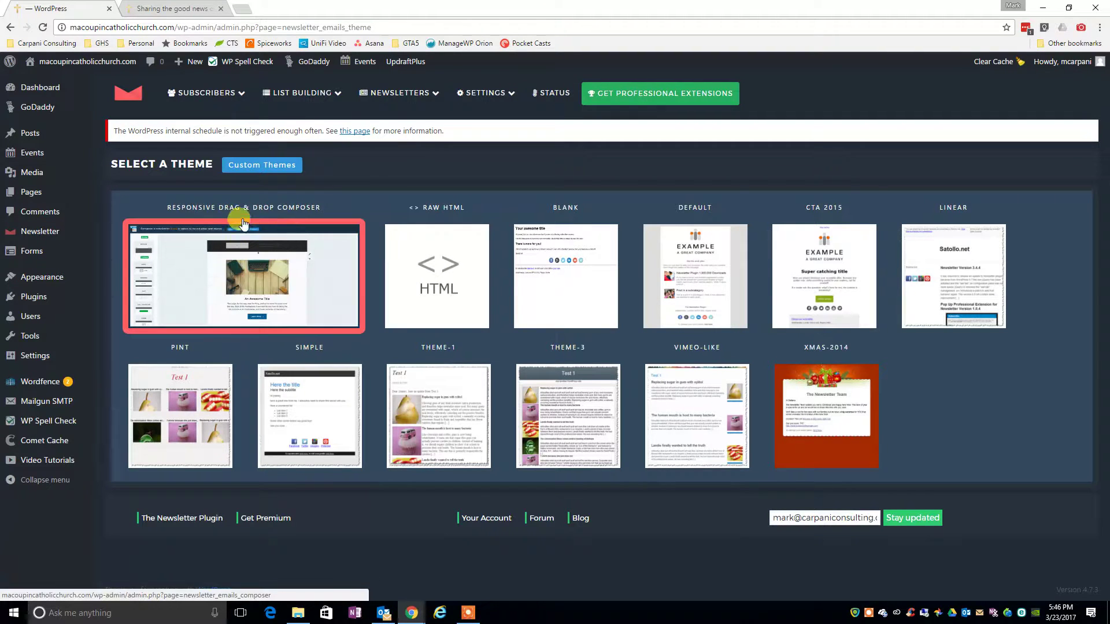
{"action": "left_click", "coordinate": [237, 280]}
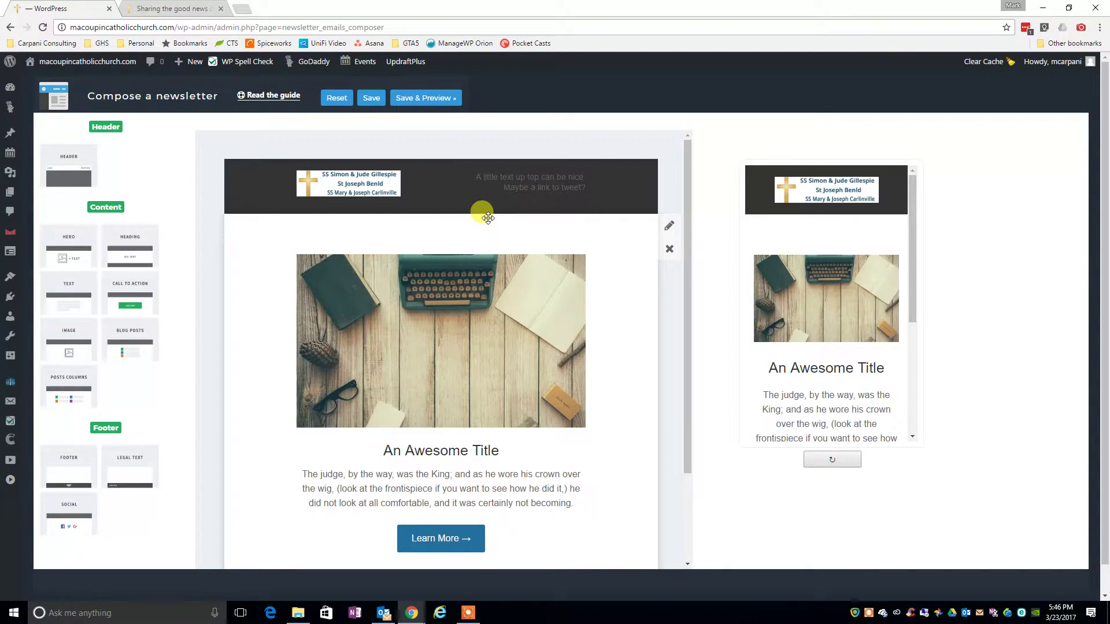
- Replace the newsletter header's placeholder text with "Check us out on Facebook" and save it
{"action": "scroll", "coordinate": [457, 462], "scroll_direction": "down", "scroll_amount": 4}
{"action": "scroll", "coordinate": [459, 394], "scroll_direction": "up", "scroll_amount": 3}
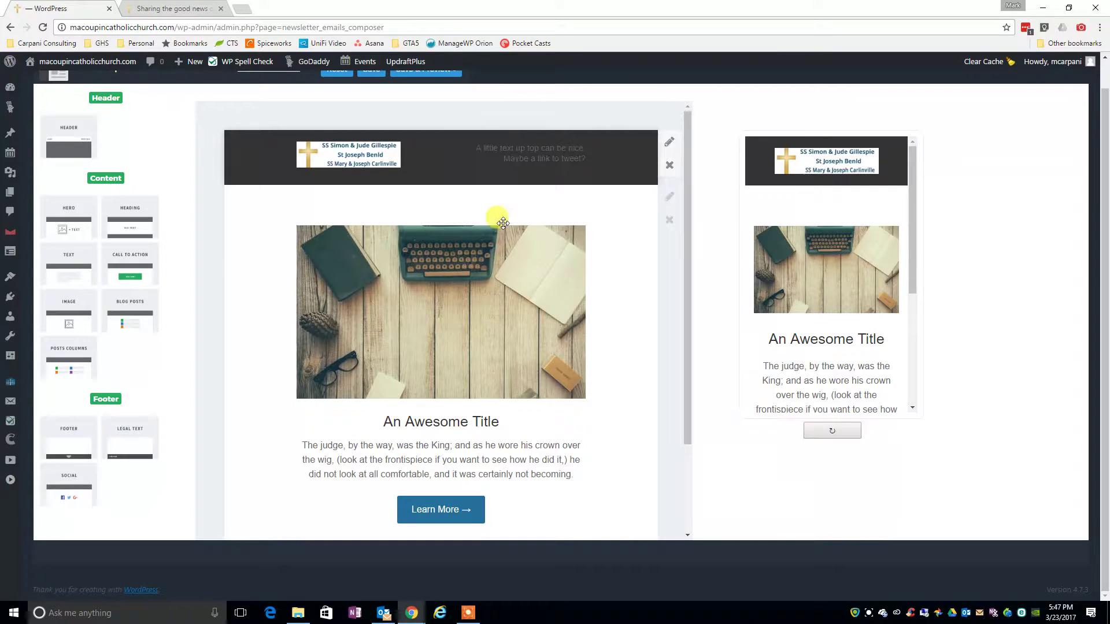
{"action": "left_click", "coordinate": [531, 154]}
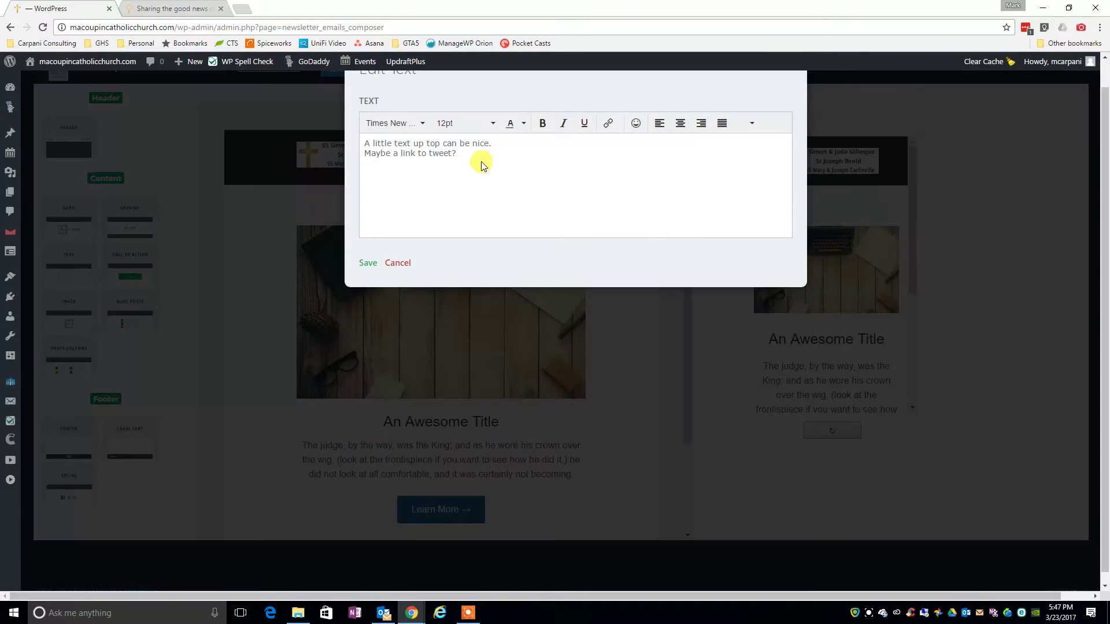
{"action": "left_click_drag", "start_coordinate": [471, 156], "coordinate": [335, 143]}
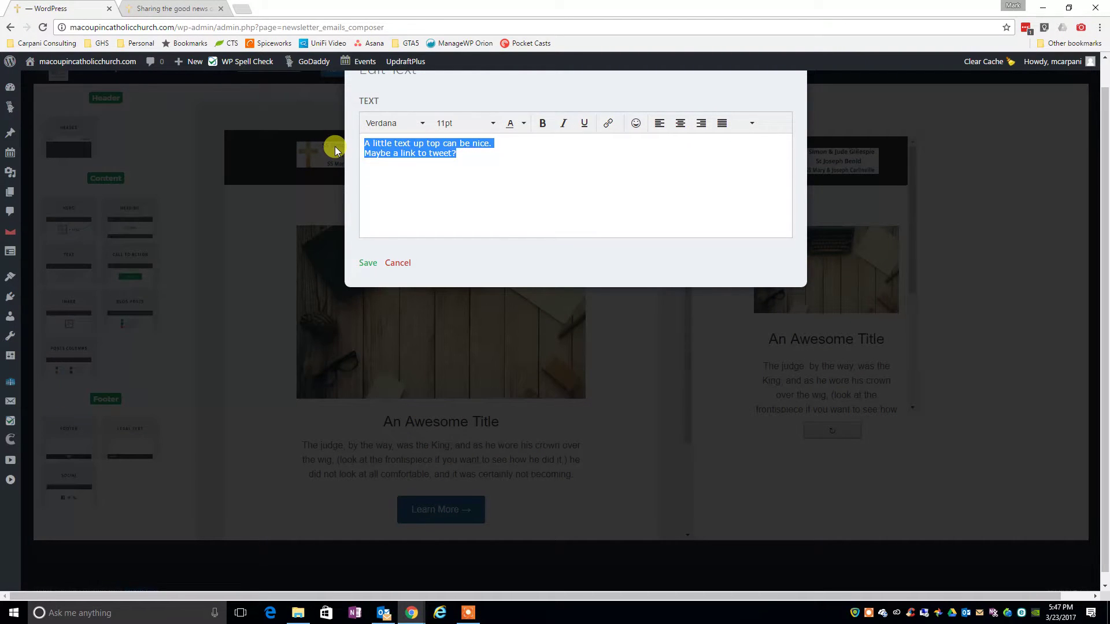
{"action": "type", "text": "Check us out "}
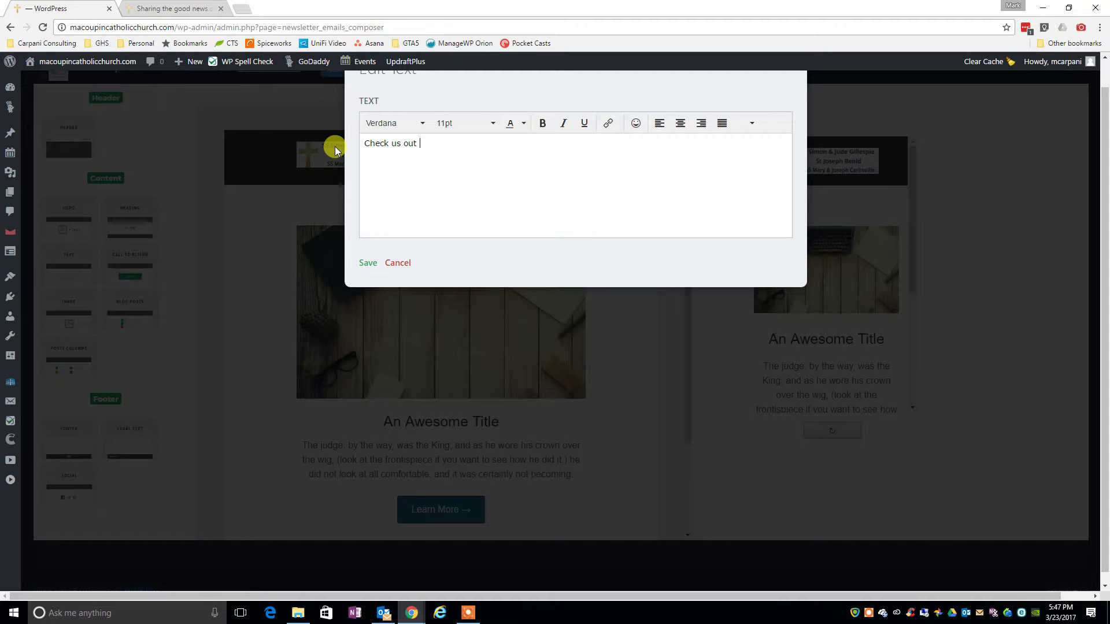
{"action": "type", "text": "on Facebook"}
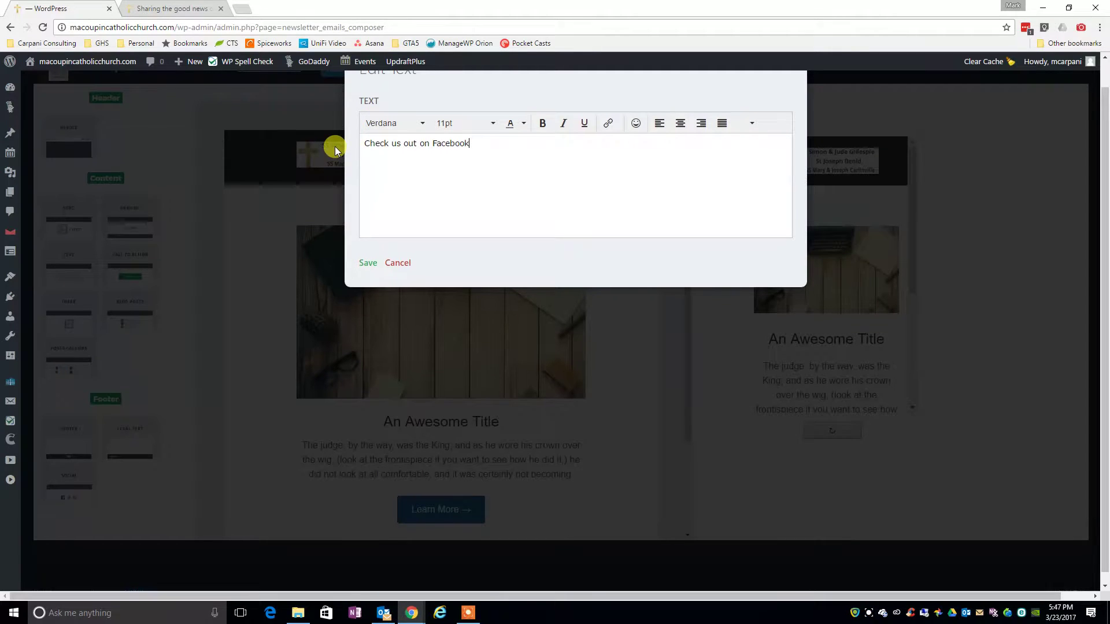
{"action": "left_click", "coordinate": [368, 263]}
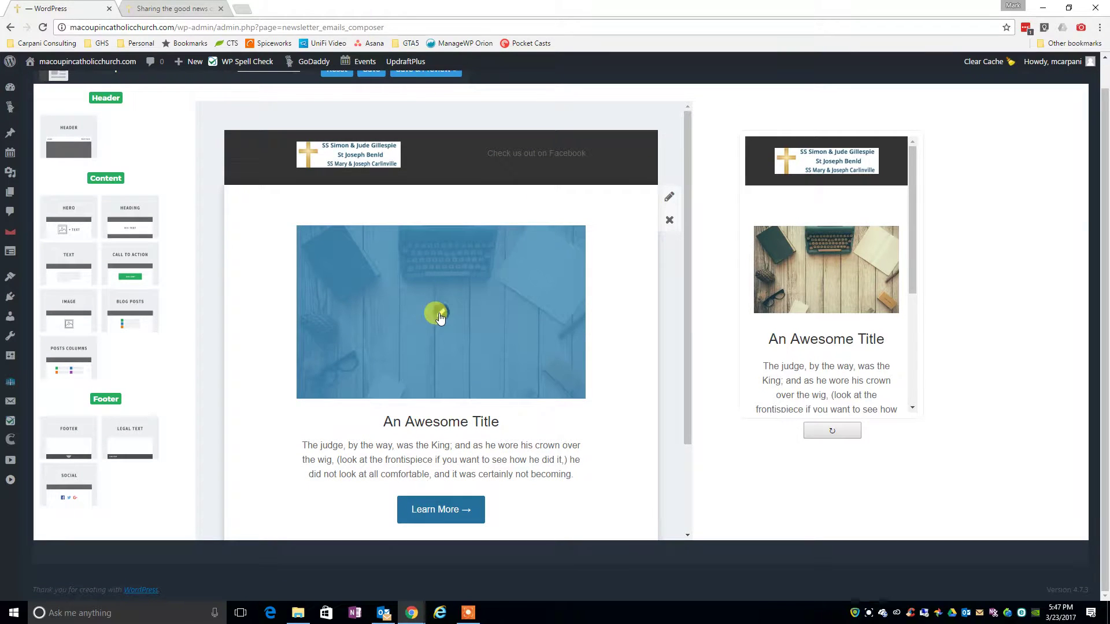
- Replace the hero block's placeholder image with the church photo emotionheader8815471.jpg from the media library
{"action": "left_click", "coordinate": [439, 313]}
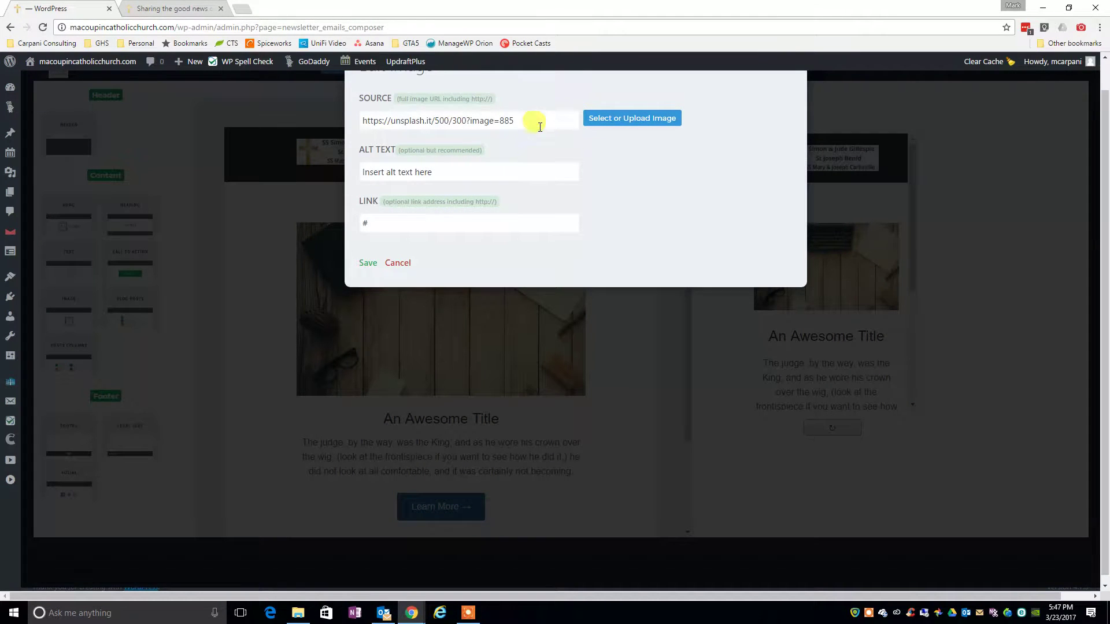
{"action": "left_click", "coordinate": [634, 119]}
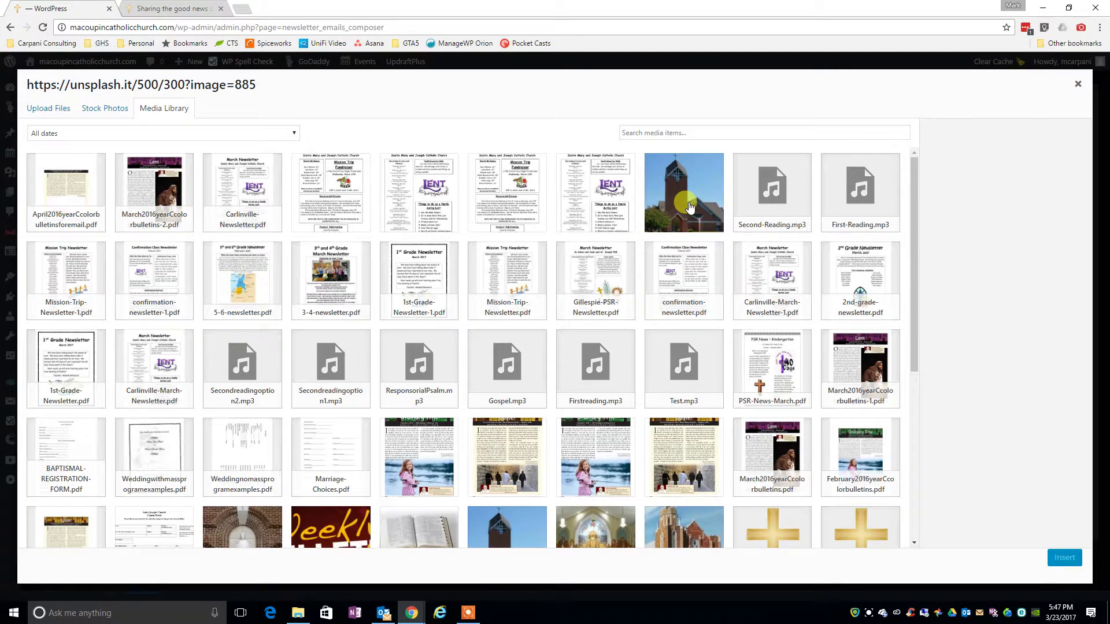
{"action": "left_click", "coordinate": [690, 207]}
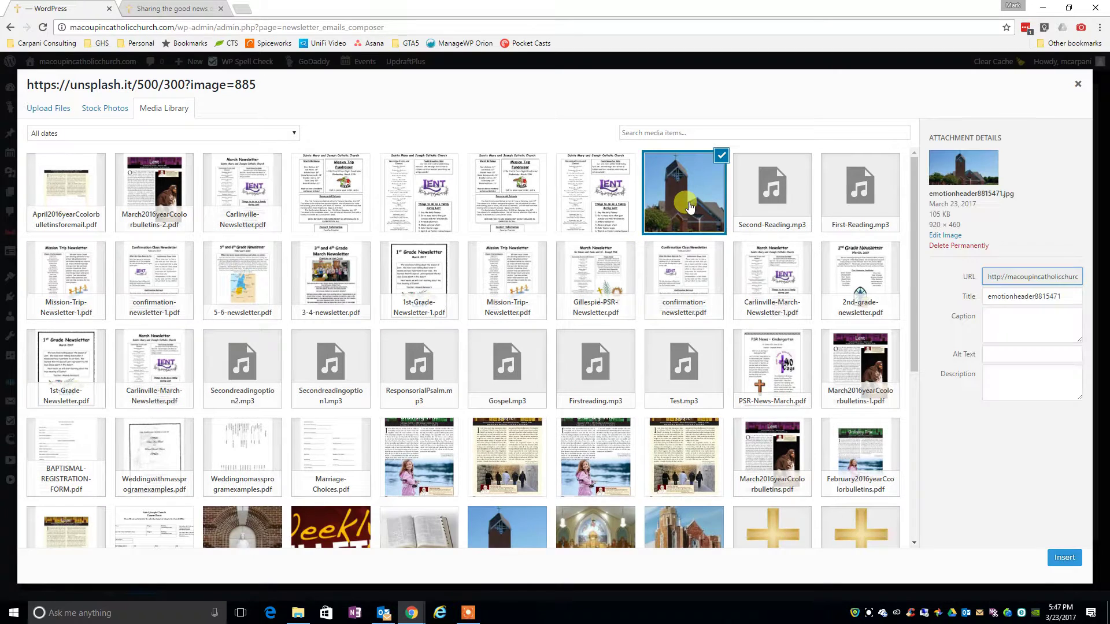
{"action": "left_click", "coordinate": [1066, 559]}
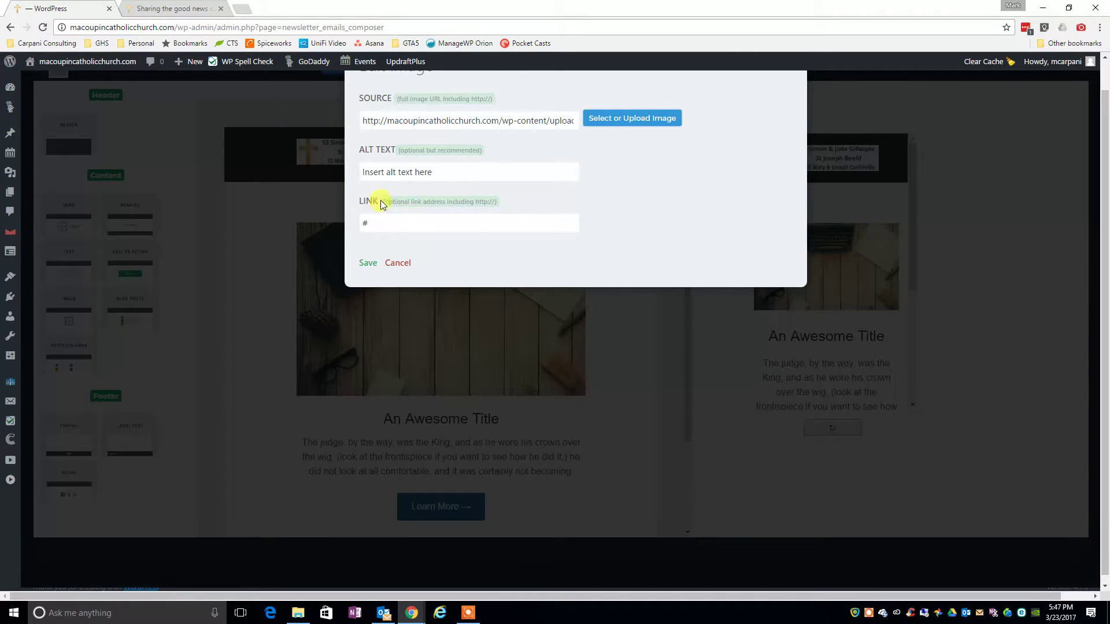
{"action": "left_click", "coordinate": [369, 263]}
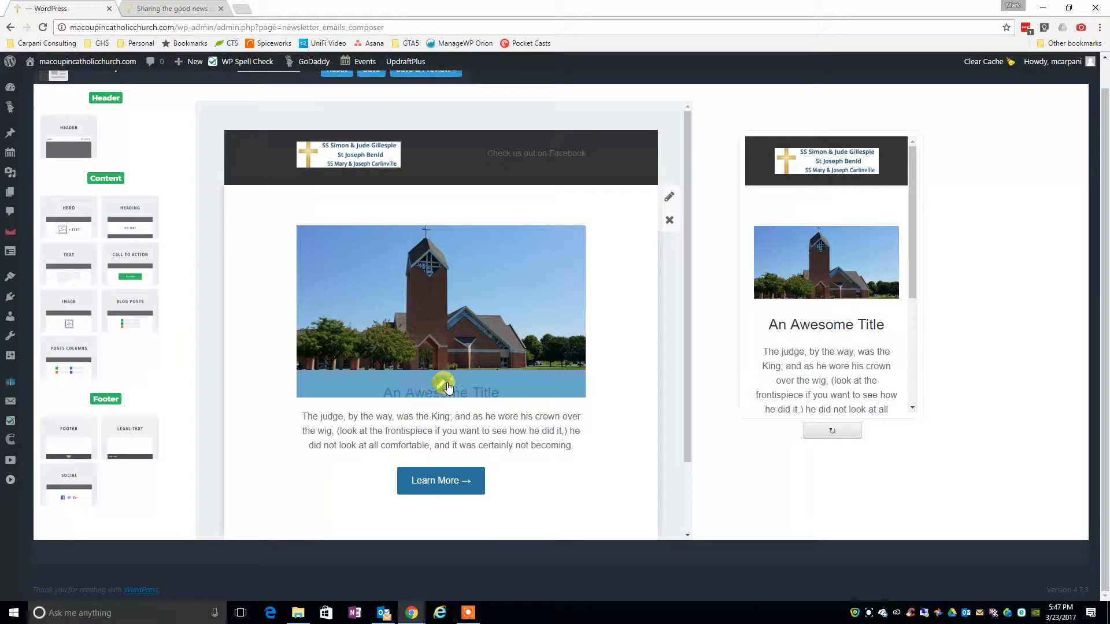
- Change the hero block's title to "April 2017 Bulletin" and save it
{"action": "left_click", "coordinate": [435, 391]}
{"action": "left_click", "coordinate": [453, 117]}
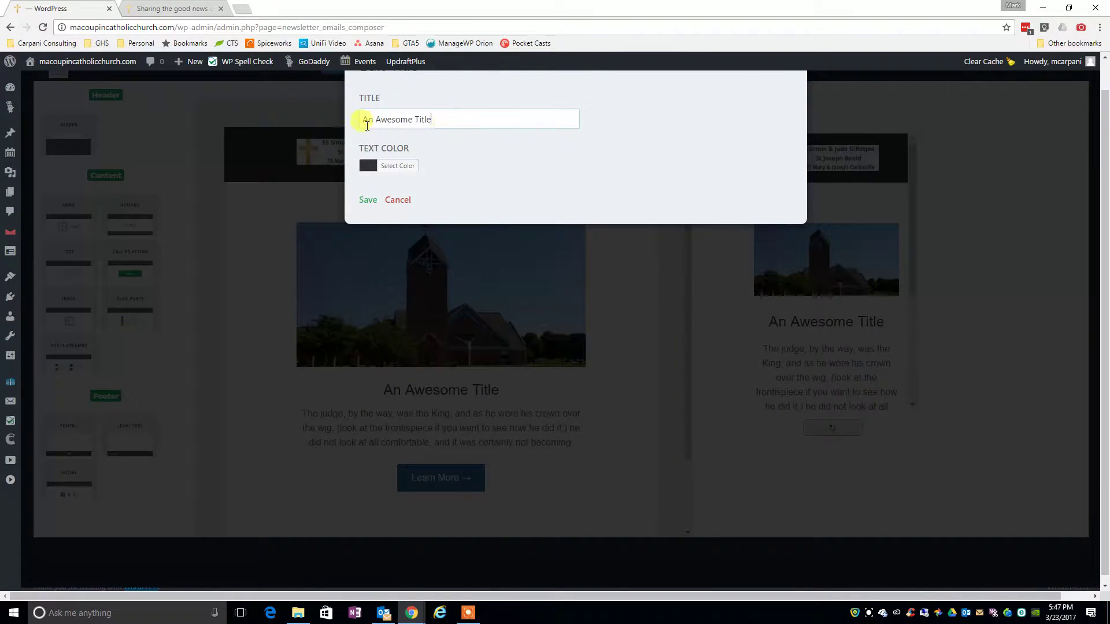
{"action": "left_click_drag", "start_coordinate": [453, 117], "coordinate": [322, 126]}
{"action": "type", "text": "A"}
{"action": "left_click", "coordinate": [368, 200]}
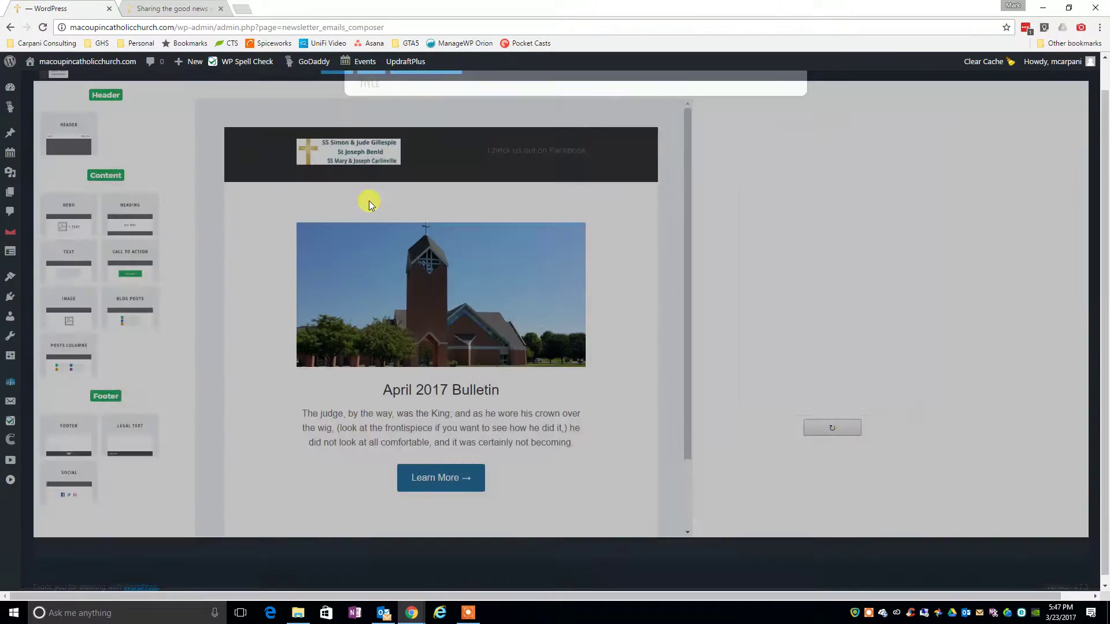
- Replace the hero block's description with 'Click the "Newsletter" button below for a printable/viewable copy'
{"action": "left_click", "coordinate": [438, 423]}
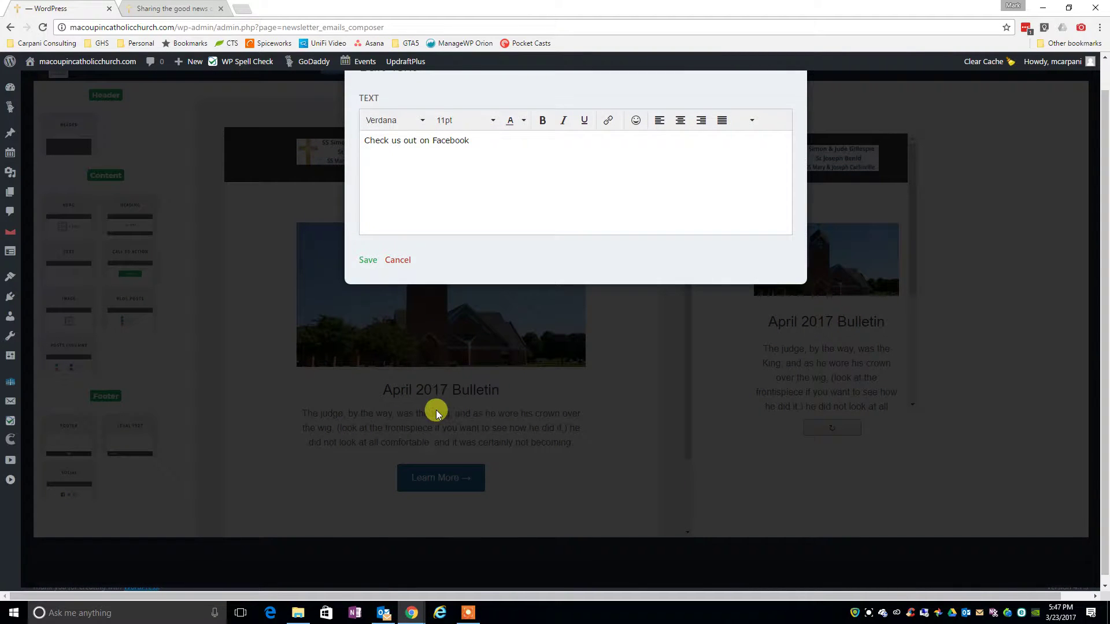
{"action": "left_click", "coordinate": [367, 261]}
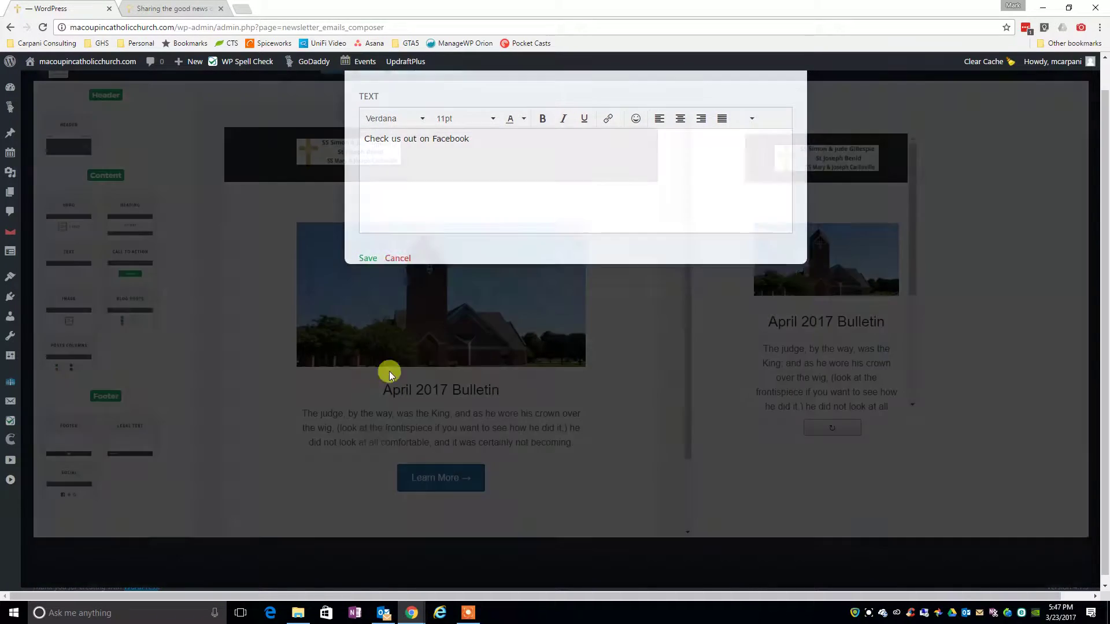
{"action": "left_click", "coordinate": [430, 440]}
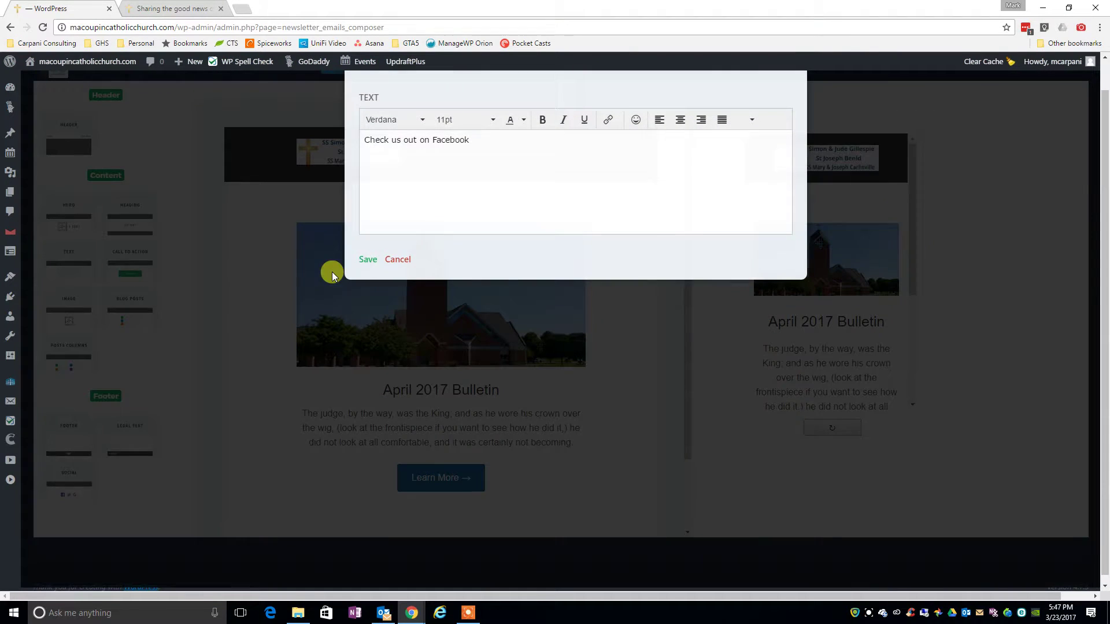
{"action": "left_click_drag", "start_coordinate": [483, 141], "coordinate": [258, 151]}
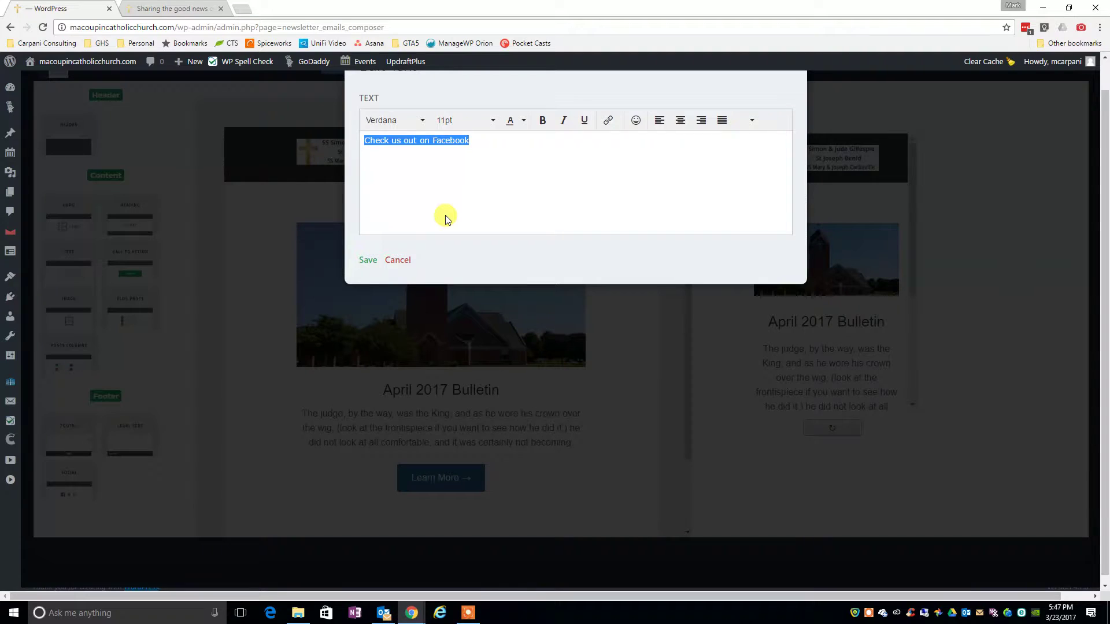
{"action": "type", "text": "Click the \"Newsletter"}
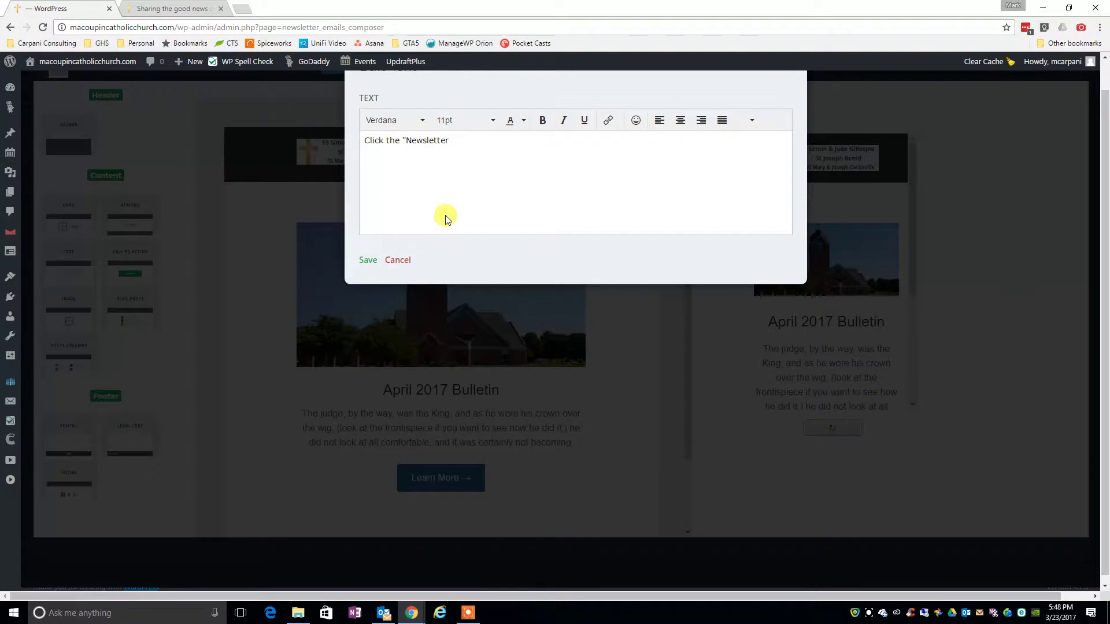
{"action": "type", "text": "utton below for"}
{"action": "type", "text": "copy"}
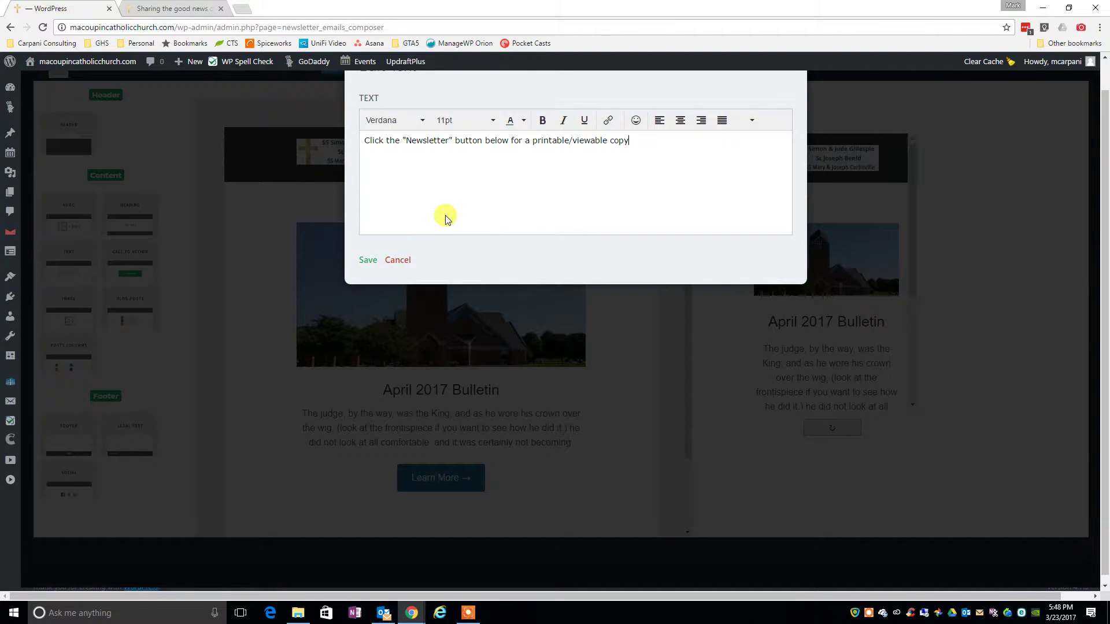
- Reword the end of the description to read "for an electronic version of the church bulletin." and save it
{"action": "key", "text": "BackSpace"}
{"action": "key", "text": "BackSpace"}
{"action": "key", "text": "BackSpace"}
{"action": "key", "text": "BackSpace"}
{"action": "key", "text": "BackSpace"}
{"action": "key", "text": "BackSpace"}
{"action": "key", "text": "BackSpace"}
{"action": "key", "text": "BackSpace"}
{"action": "key", "text": "BackSpace"}
{"action": "key", "text": "BackSpace"}
{"action": "key", "text": "BackSpace"}
{"action": "key", "text": "BackSpace"}
{"action": "key", "text": "BackSpace"}
{"action": "key", "text": "BackSpace"}
{"action": "key", "text": "BackSpace"}
{"action": "key", "text": "BackSpace"}
{"action": "key", "text": "BackSpace"}
{"action": "key", "text": "BackSpace"}
{"action": "key", "text": "BackSpace"}
{"action": "key", "text": "BackSpace"}
{"action": "type", "text": "n electronic version of the"}
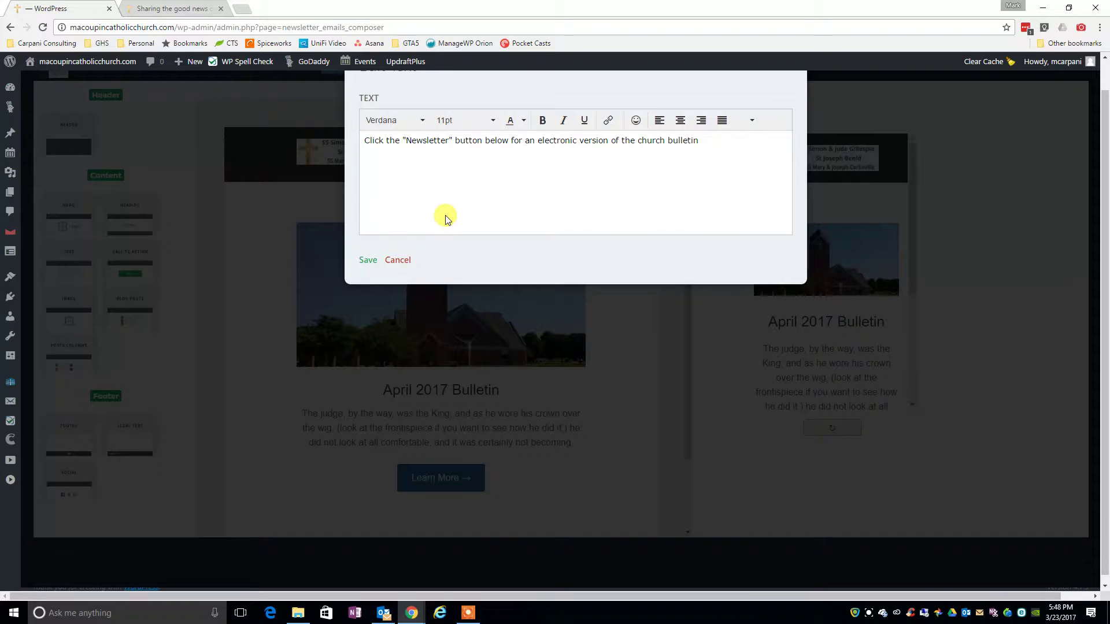
{"action": "left_click", "coordinate": [355, 259]}
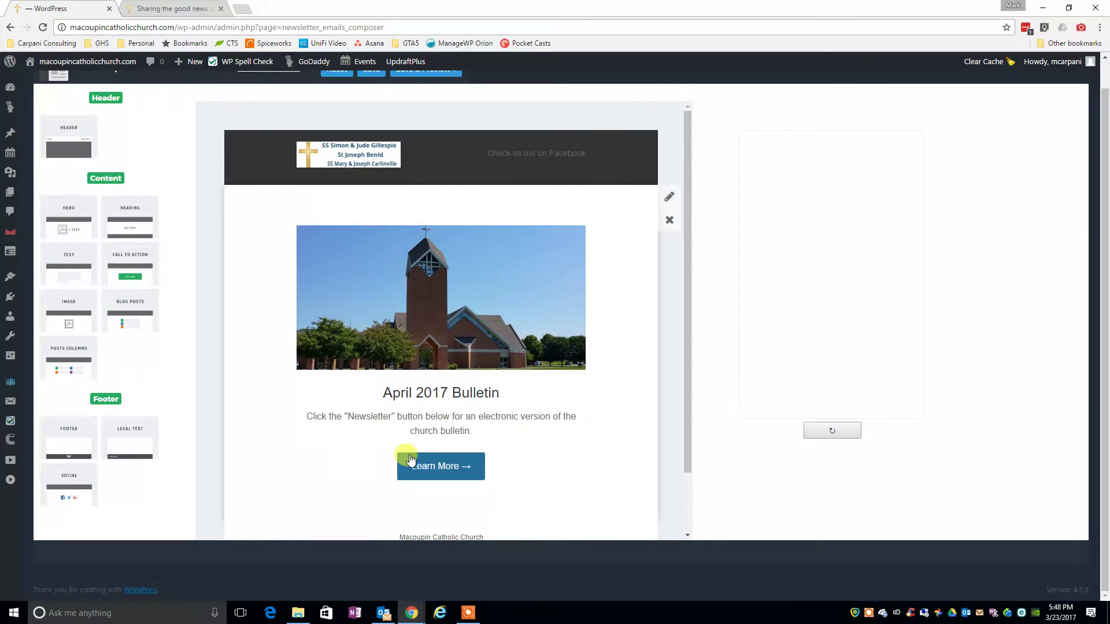
- Replace the hero button's URL with the copied link to April2016yearCcolorbulletinsforemail.pdf
{"action": "scroll", "coordinate": [405, 451], "scroll_direction": "down", "scroll_amount": 1}
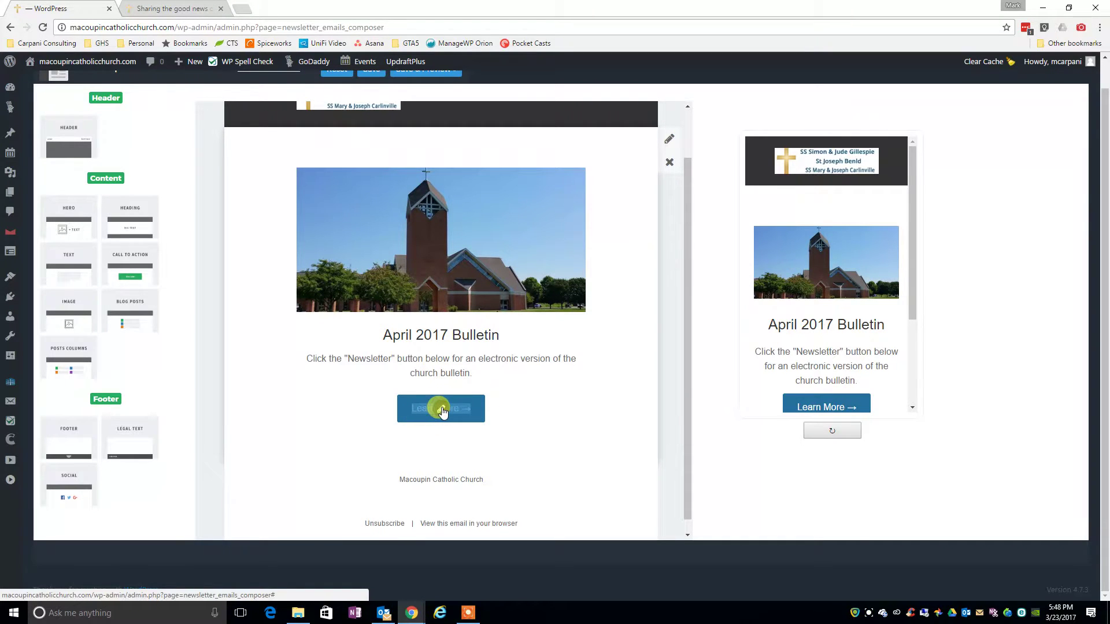
{"action": "left_click", "coordinate": [442, 411]}
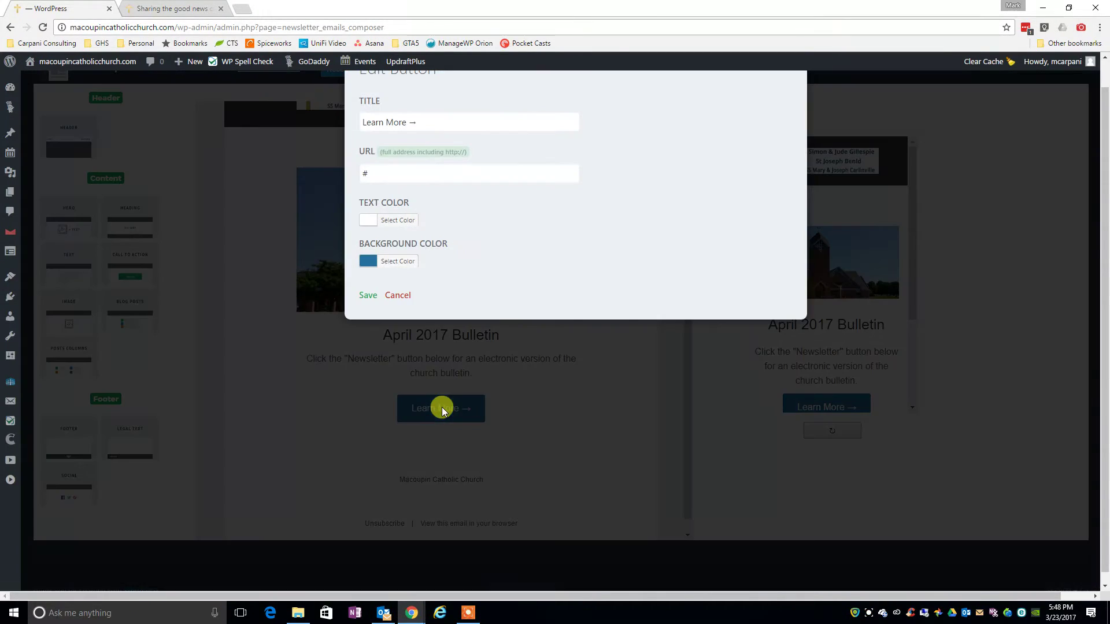
{"action": "left_click", "coordinate": [397, 171]}
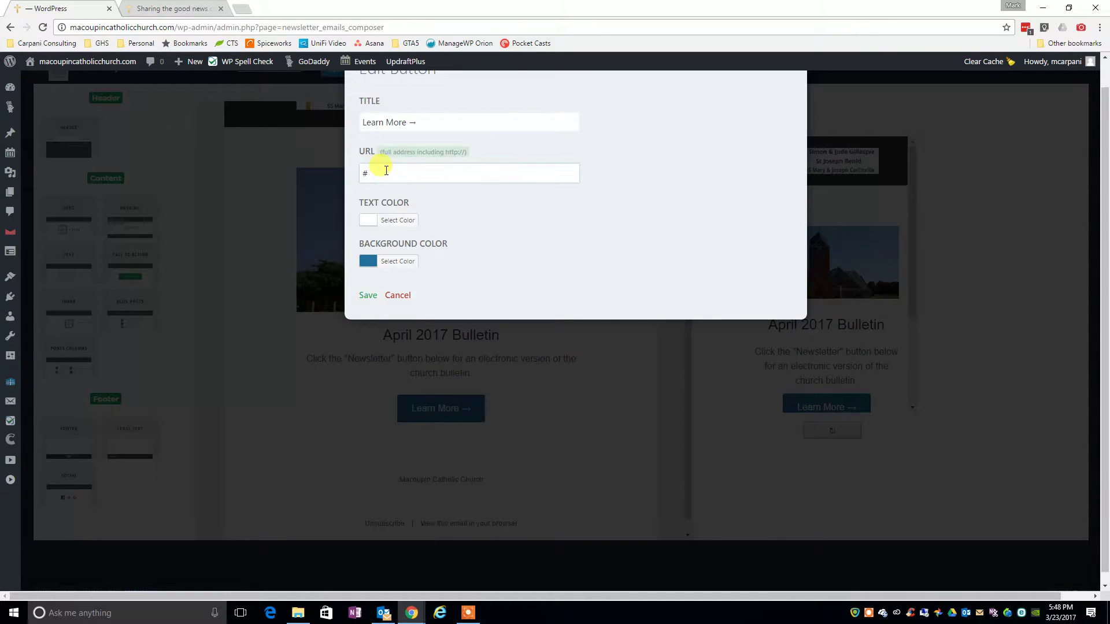
{"action": "key", "text": "BackSpace"}
{"action": "right_click", "coordinate": [386, 170]}
{"action": "left_click", "coordinate": [413, 235]}
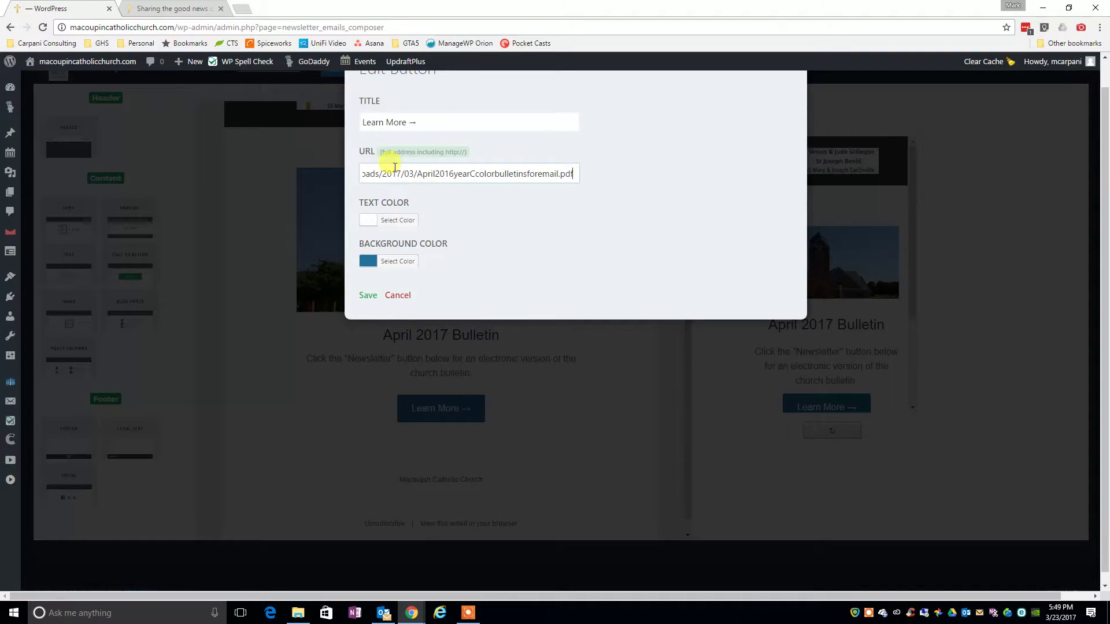
- Change the hero button's title wording to "Bulletin", keeping the arrow, and save the button
{"action": "left_click", "coordinate": [433, 121]}
{"action": "left_click_drag", "start_coordinate": [407, 122], "coordinate": [334, 123]}
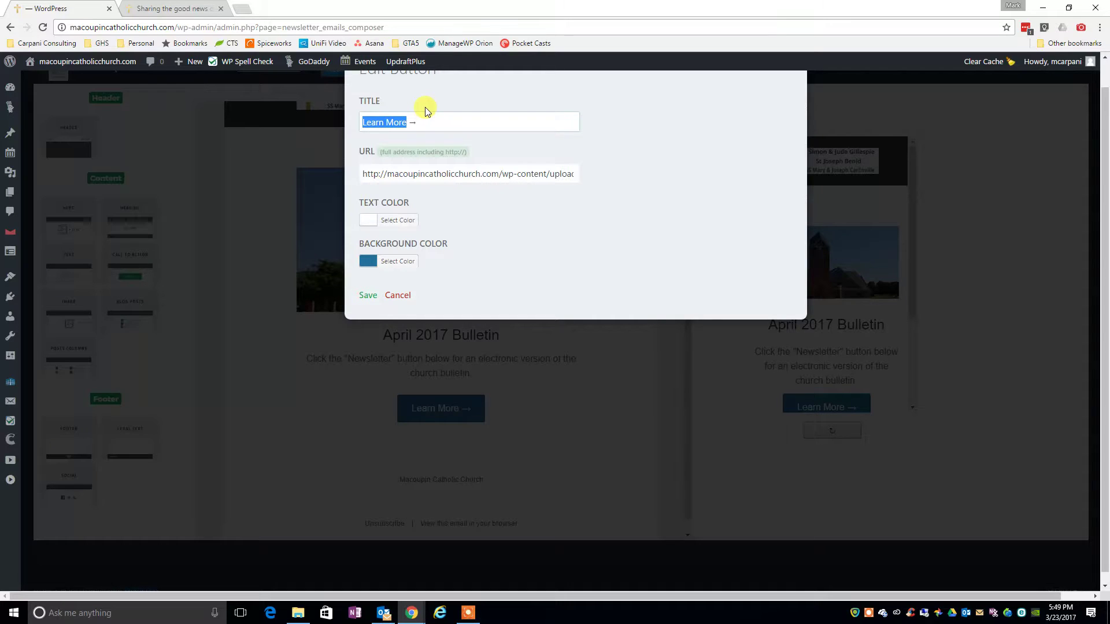
{"action": "type", "text": "Newsletter"}
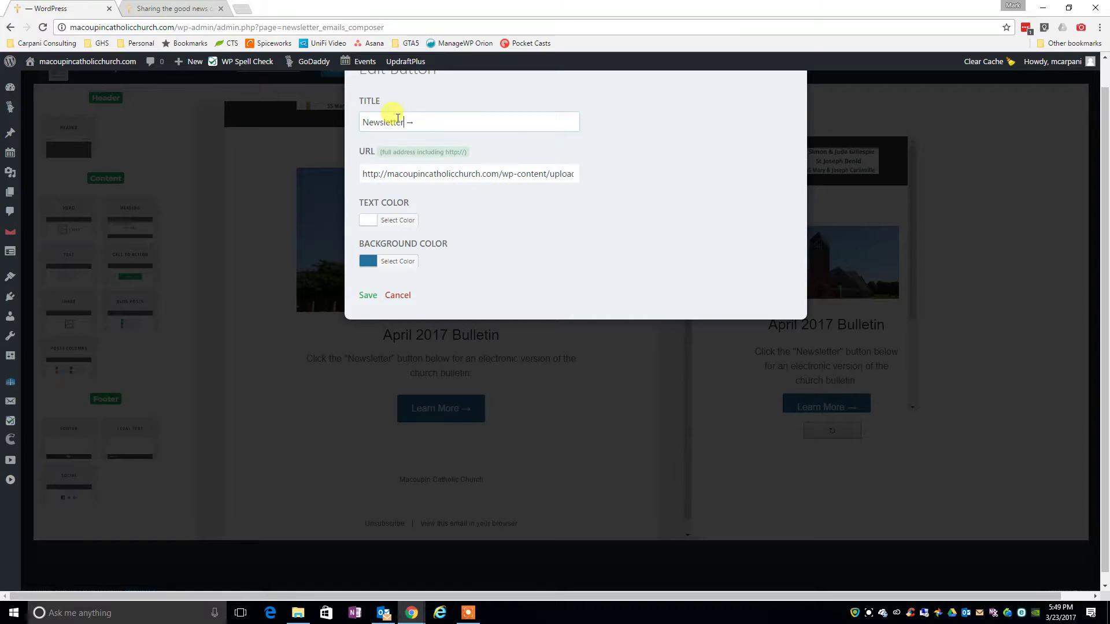
{"action": "double_click", "coordinate": [374, 125]}
{"action": "type", "text": "Bulletin"}
{"action": "left_click", "coordinate": [363, 296]}
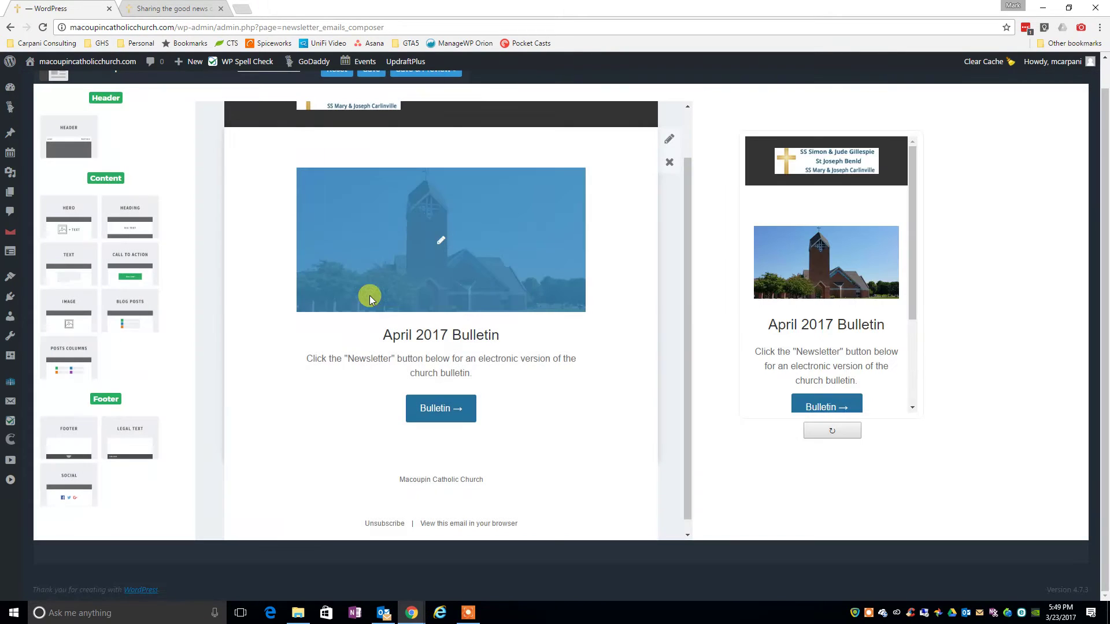
- Replace the word "Newsletter" with "Bulletin" in the hero block's description and save the text
{"action": "left_click", "coordinate": [426, 362]}
{"action": "double_click", "coordinate": [425, 143]}
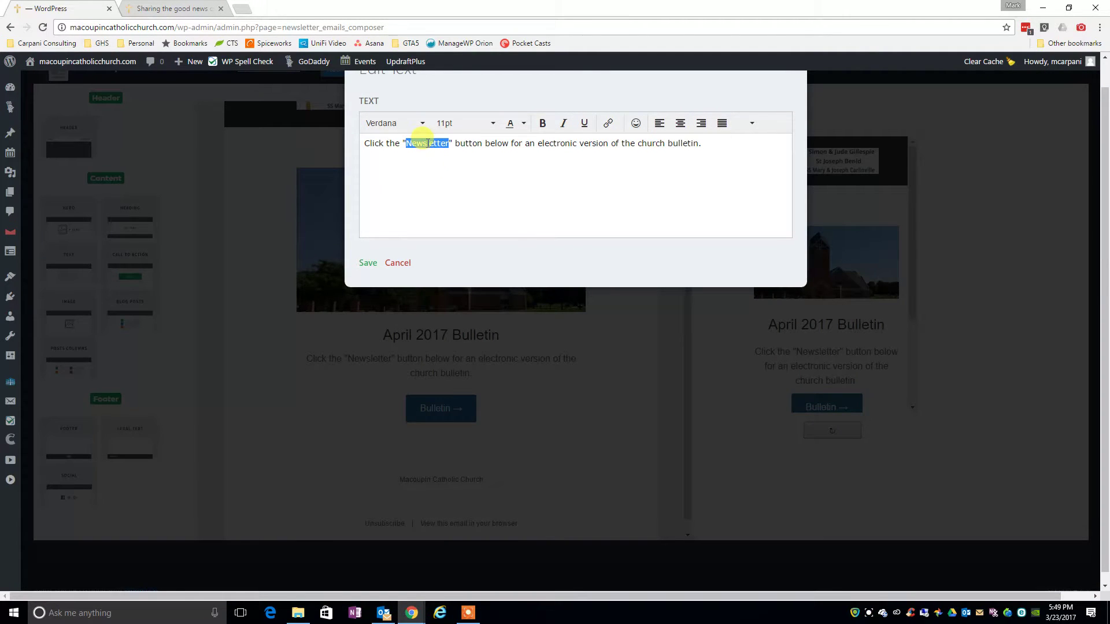
{"action": "type", "text": "Bulletin"}
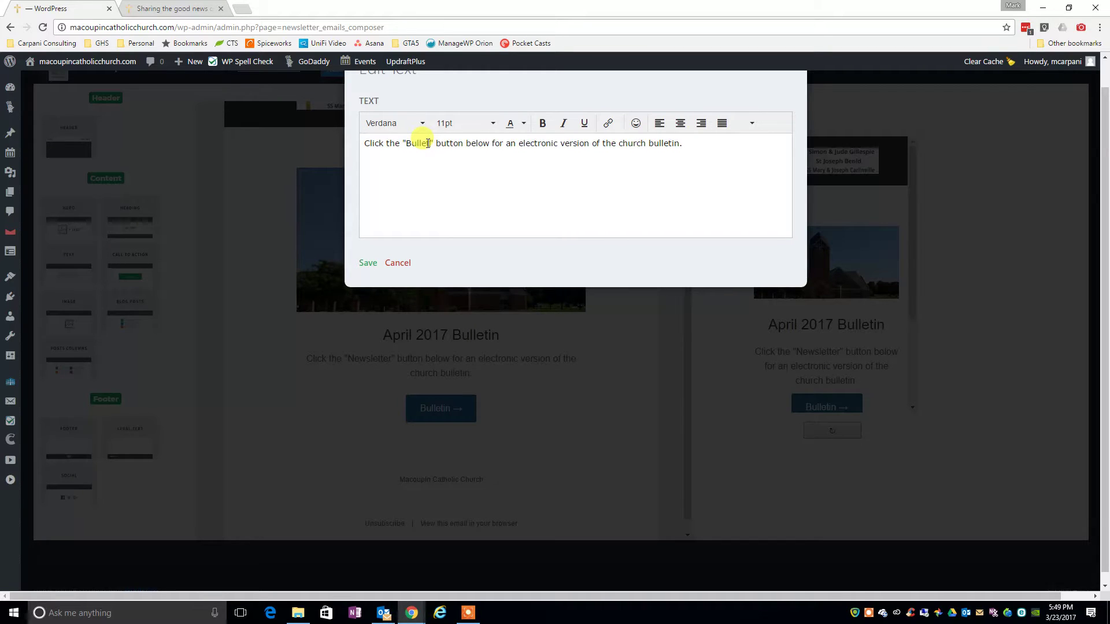
{"action": "left_click", "coordinate": [367, 263]}
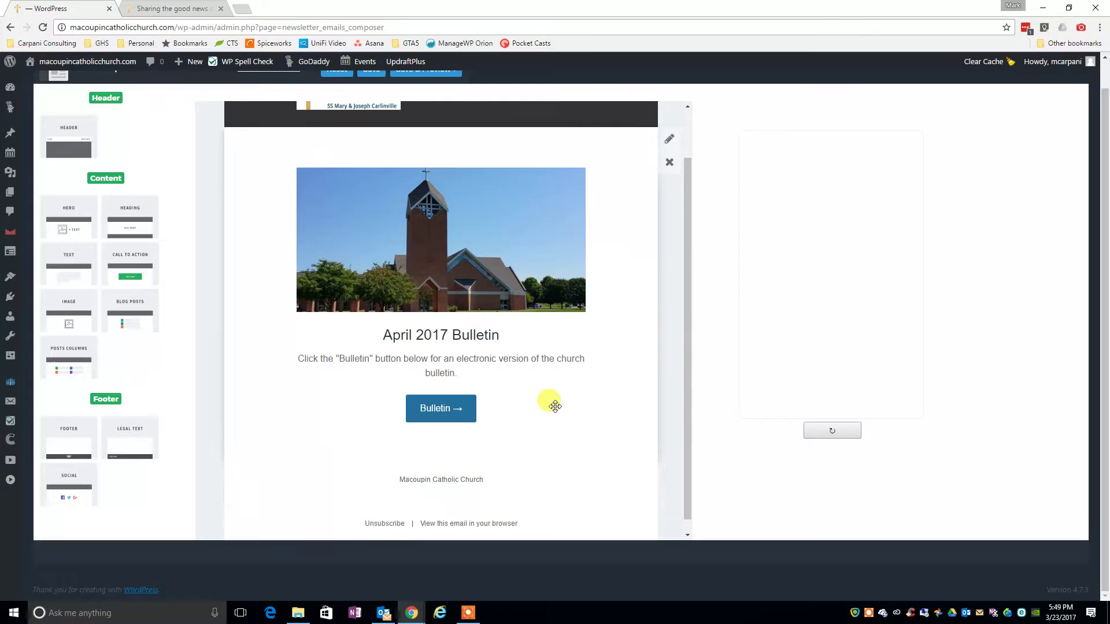
- Review the composed newsletter from header to footer in both the editing canvas and the mobile preview
{"action": "scroll", "coordinate": [553, 402], "scroll_direction": "down", "scroll_amount": 1}
{"action": "scroll", "coordinate": [555, 403], "scroll_direction": "up", "scroll_amount": 2}
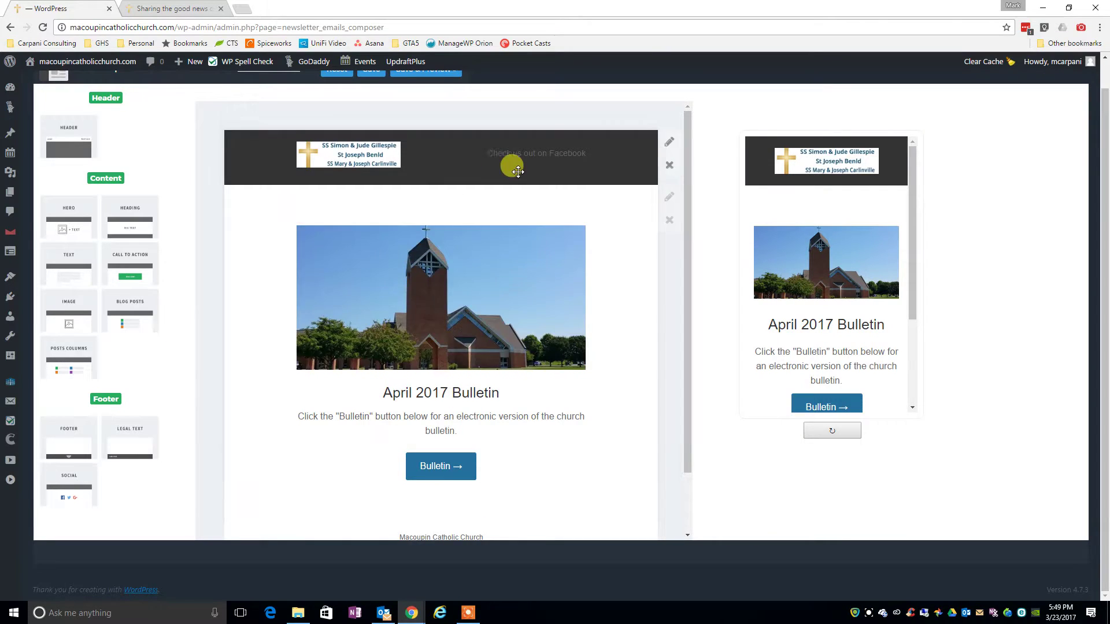
{"action": "scroll", "coordinate": [507, 165], "scroll_direction": "down", "scroll_amount": 2}
{"action": "scroll", "coordinate": [372, 352], "scroll_direction": "up", "scroll_amount": 3}
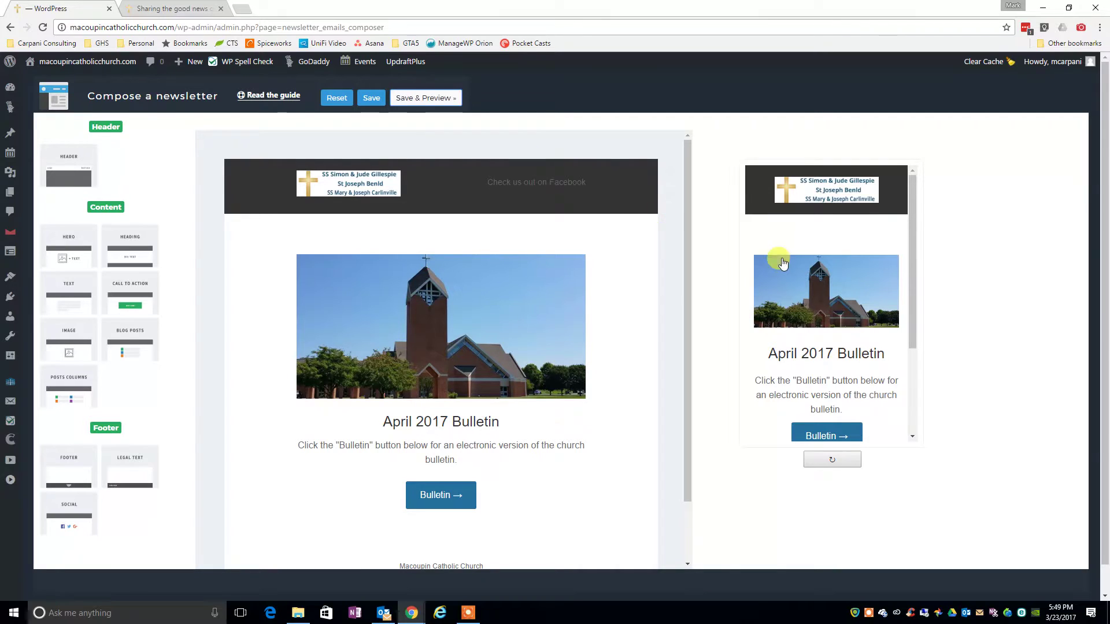
{"action": "scroll", "coordinate": [850, 451], "scroll_direction": "down", "scroll_amount": 1}
{"action": "scroll", "coordinate": [914, 370], "scroll_direction": "down", "scroll_amount": 5}
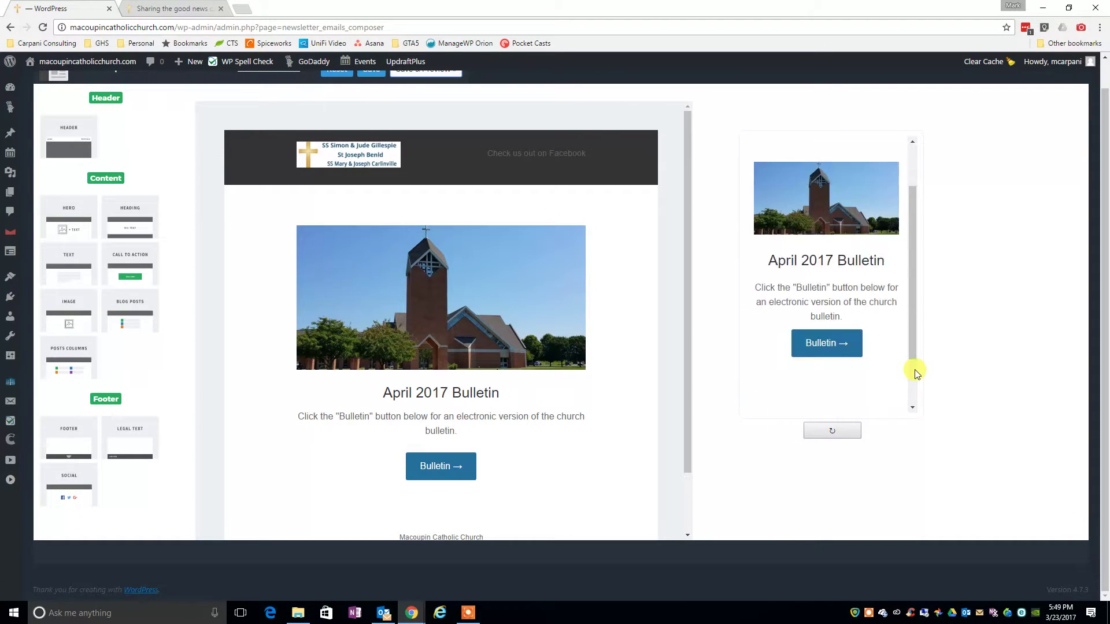
{"action": "scroll", "coordinate": [921, 228], "scroll_direction": "up", "scroll_amount": 5}
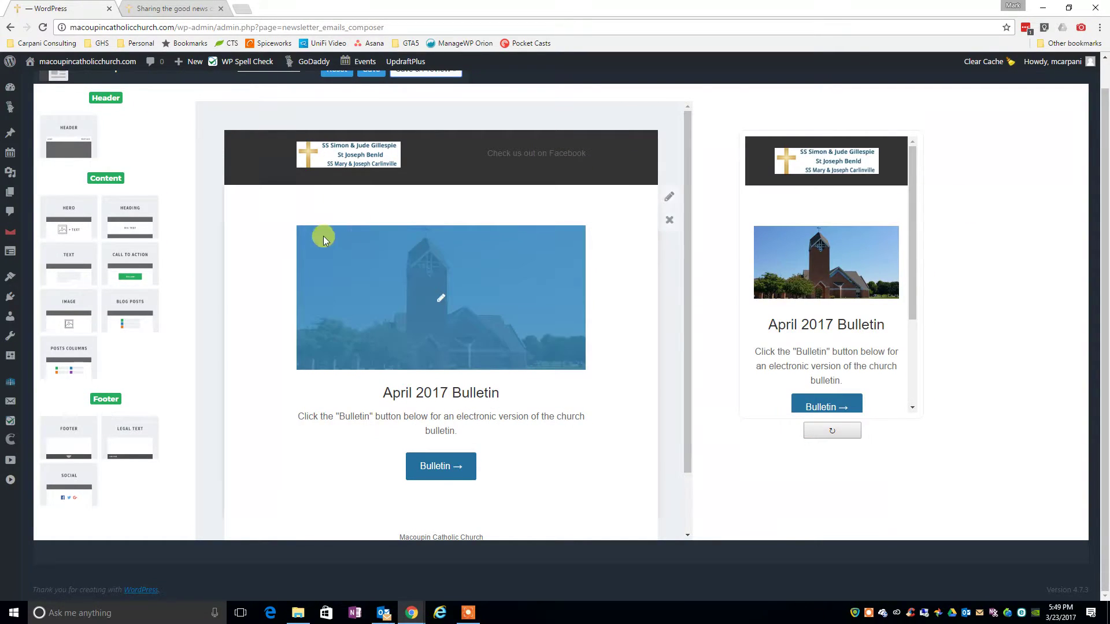
{"action": "scroll", "coordinate": [260, 342], "scroll_direction": "up", "scroll_amount": 1}
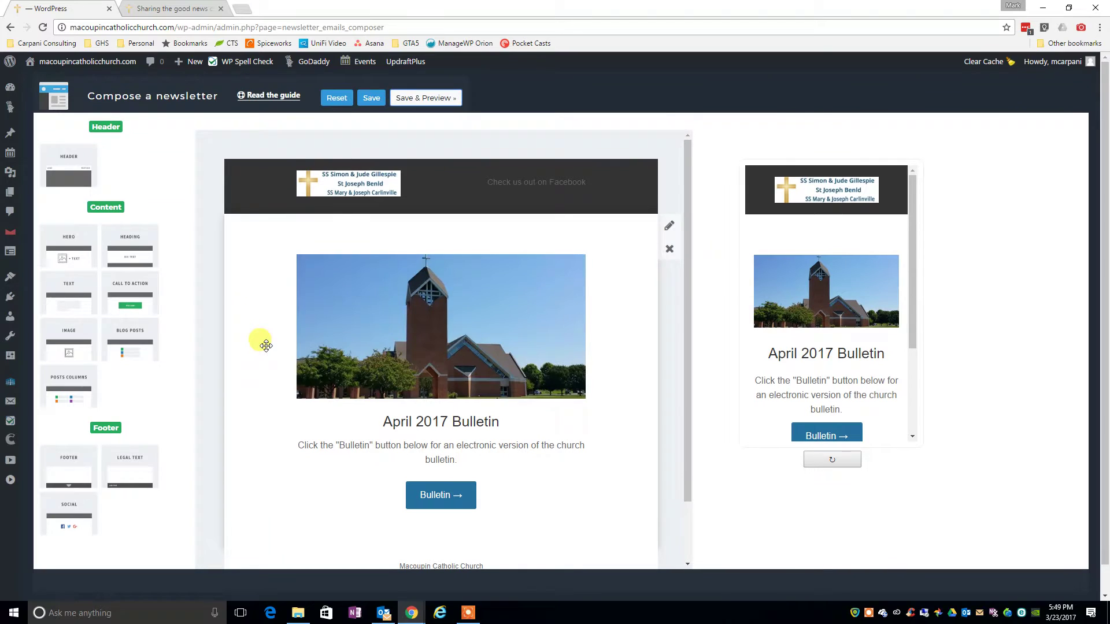
- Save the newsletter, whitelisting the request blocked by Wordfence as a false positive and resubmitting it
{"action": "left_click", "coordinate": [370, 99]}
{"action": "scroll", "coordinate": [555, 508], "scroll_direction": "down", "scroll_amount": 3}
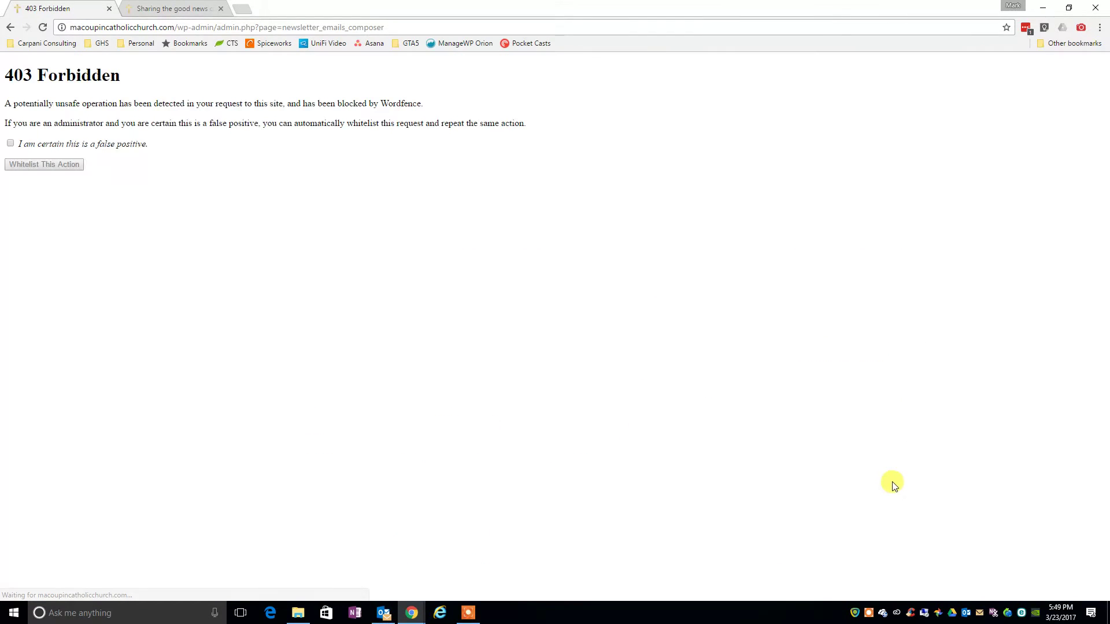
{"action": "left_click", "coordinate": [11, 143]}
{"action": "left_click", "coordinate": [49, 166]}
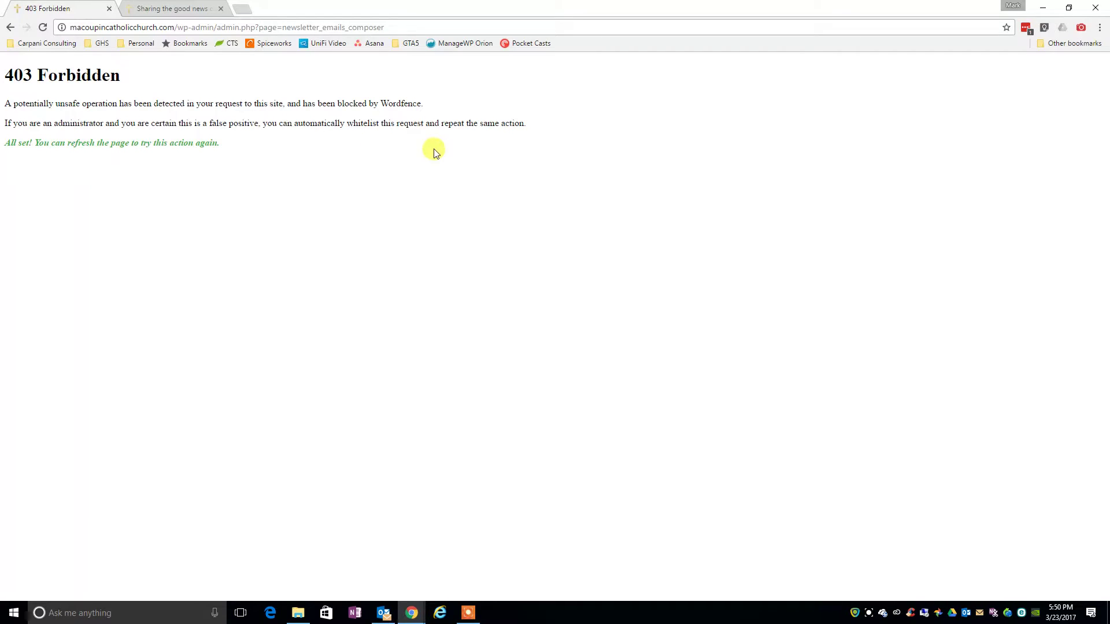
{"action": "left_click", "coordinate": [44, 28]}
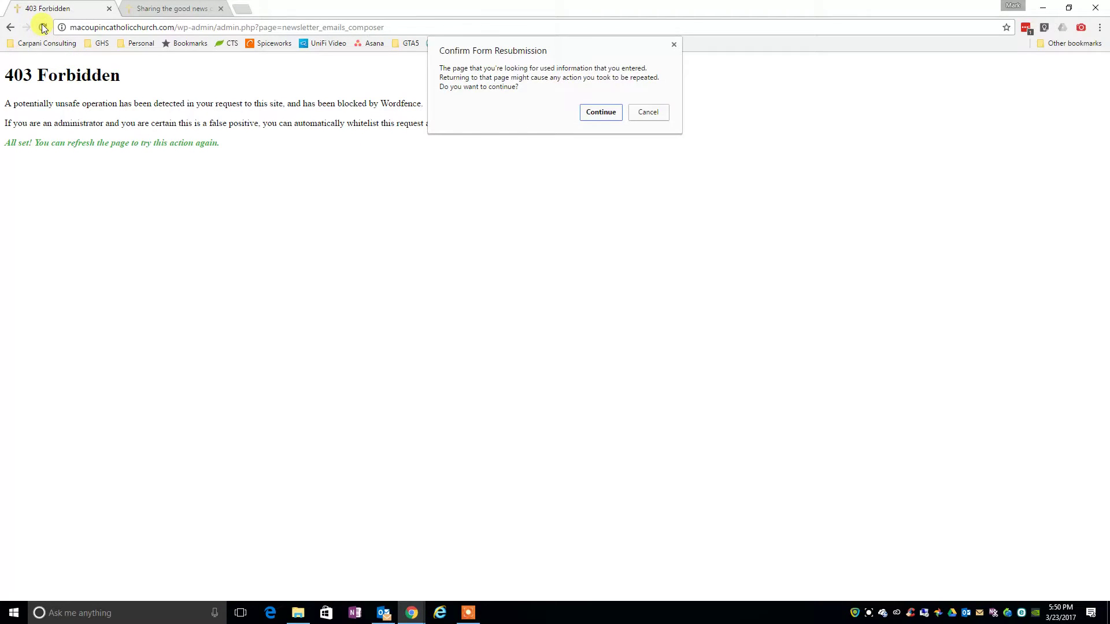
{"action": "left_click", "coordinate": [602, 113]}
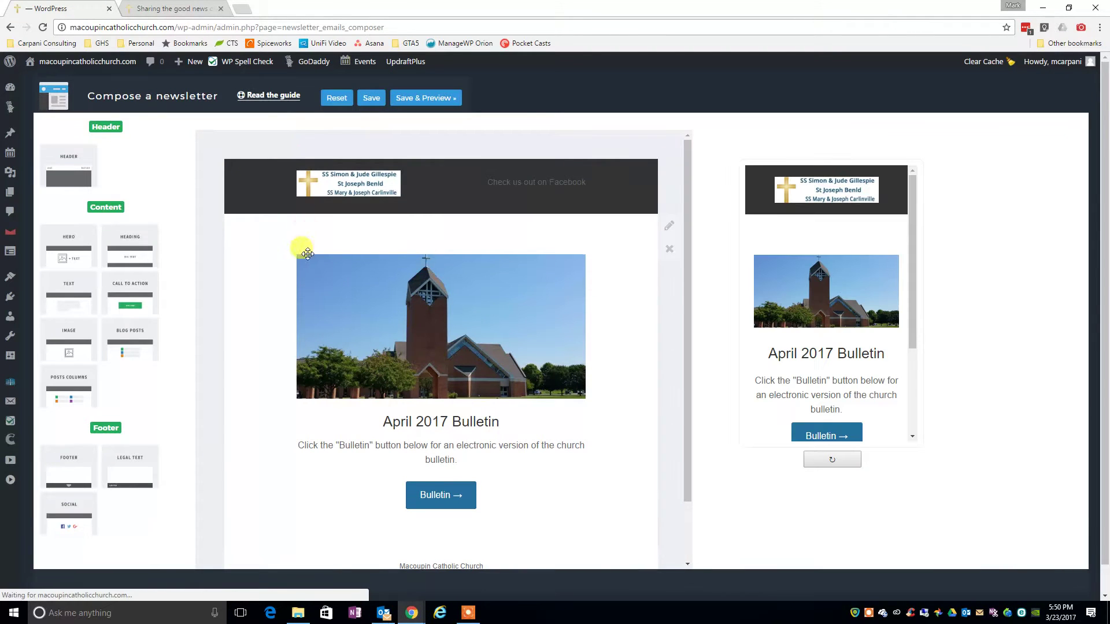
- Save the newsletter with a preview and examine its desktop and mobile versions from header to footer
{"action": "left_click", "coordinate": [405, 99]}
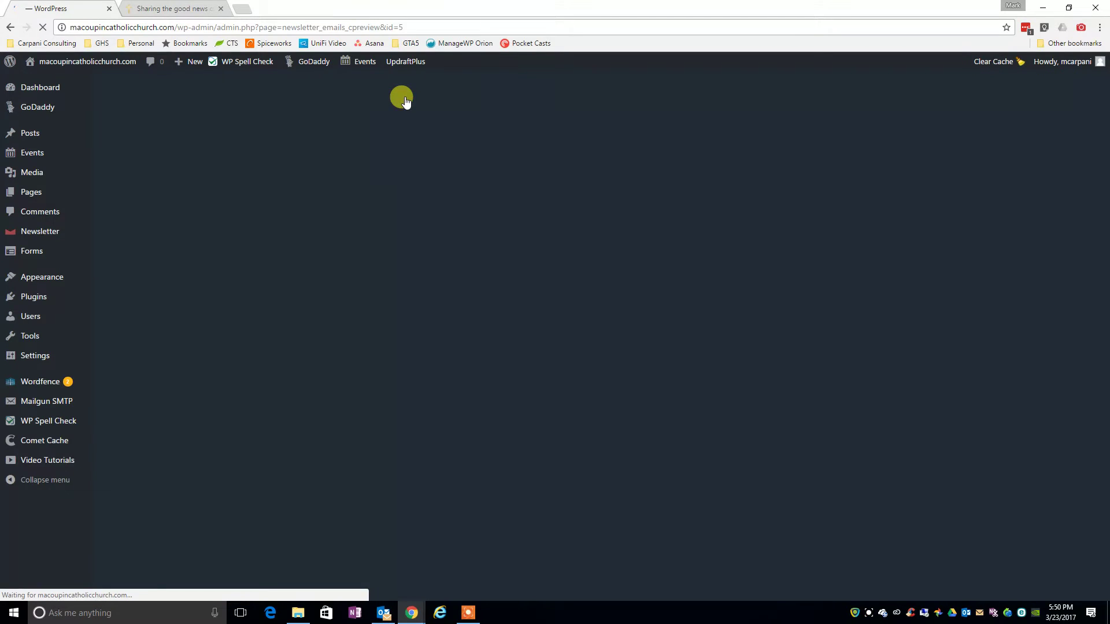
{"action": "scroll", "coordinate": [569, 289], "scroll_direction": "down", "scroll_amount": 2}
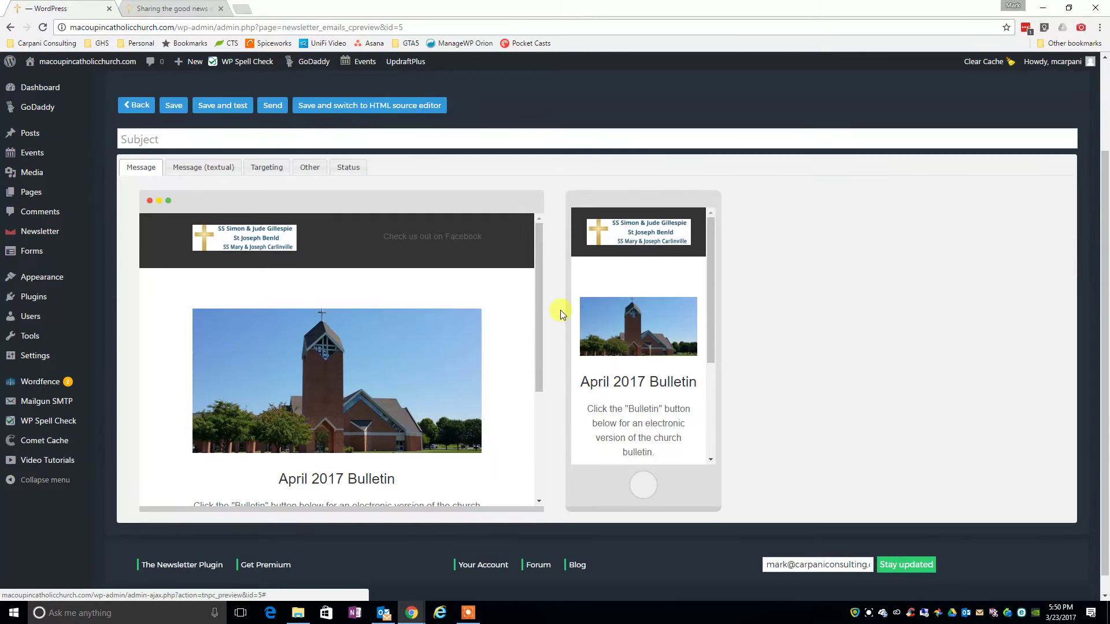
{"action": "scroll", "coordinate": [370, 324], "scroll_direction": "down", "scroll_amount": 3}
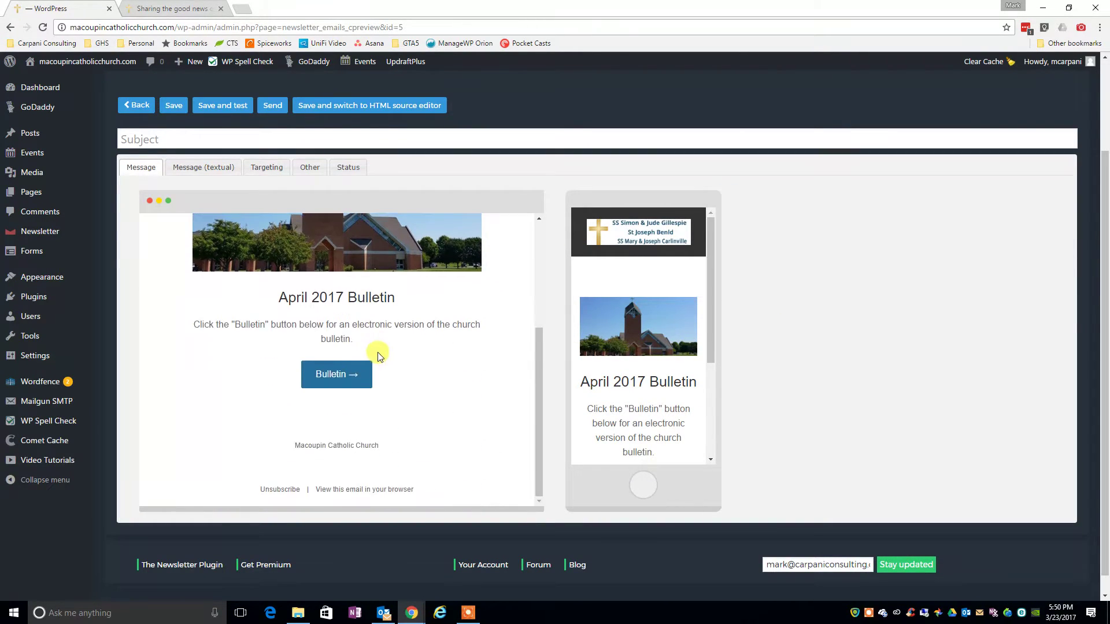
{"action": "scroll", "coordinate": [378, 355], "scroll_direction": "up", "scroll_amount": 4}
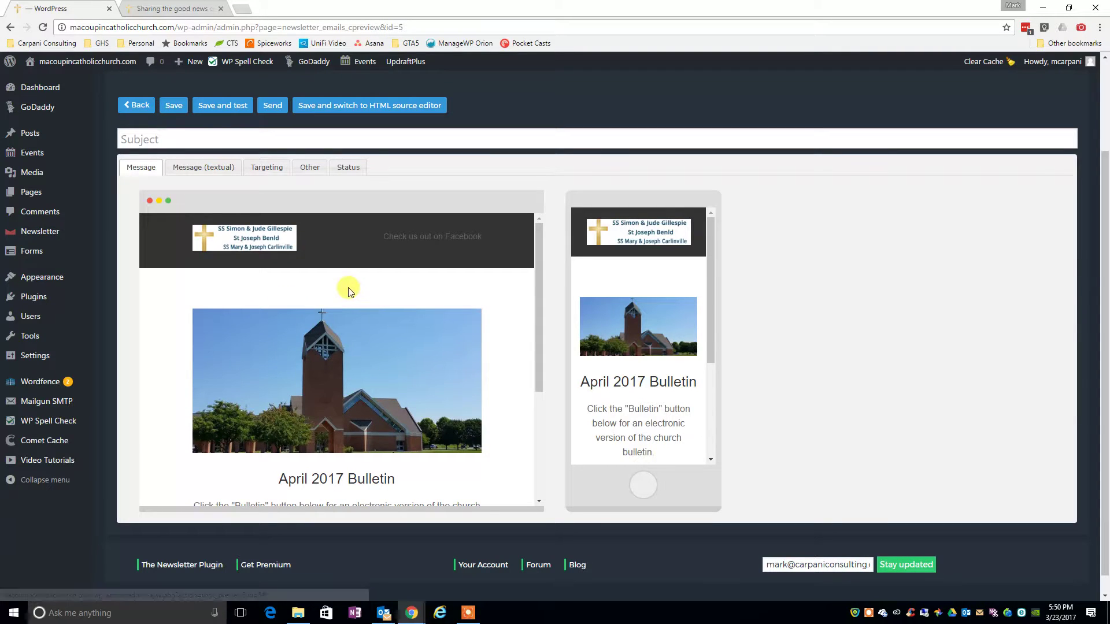
{"action": "scroll", "coordinate": [347, 290], "scroll_direction": "down", "scroll_amount": 4}
{"action": "scroll", "coordinate": [652, 401], "scroll_direction": "down", "scroll_amount": 6}
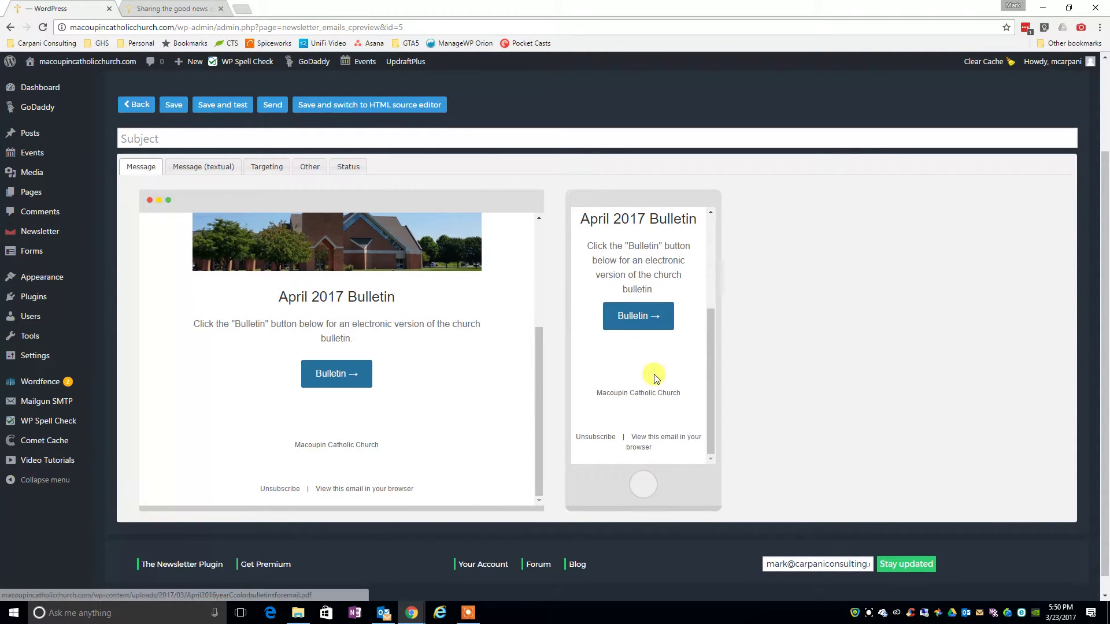
{"action": "scroll", "coordinate": [651, 509], "scroll_direction": "down", "scroll_amount": 1}
{"action": "scroll", "coordinate": [662, 385], "scroll_direction": "up", "scroll_amount": 3}
{"action": "scroll", "coordinate": [662, 385], "scroll_direction": "up", "scroll_amount": 2}
{"action": "scroll", "coordinate": [809, 278], "scroll_direction": "up", "scroll_amount": 3}
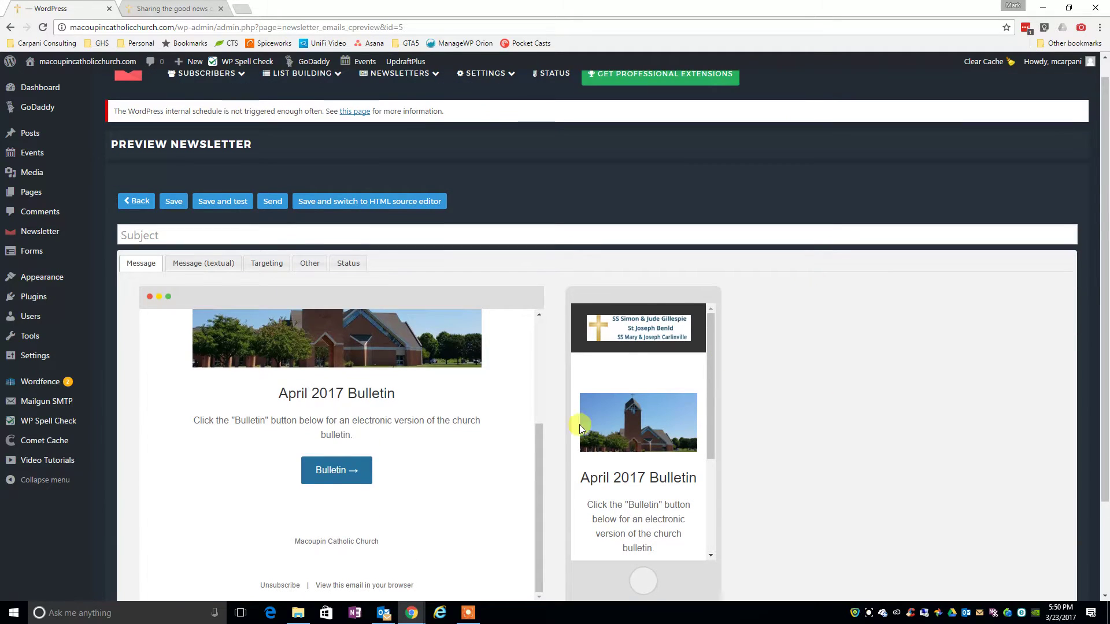
{"action": "scroll", "coordinate": [443, 442], "scroll_direction": "up", "scroll_amount": 5}
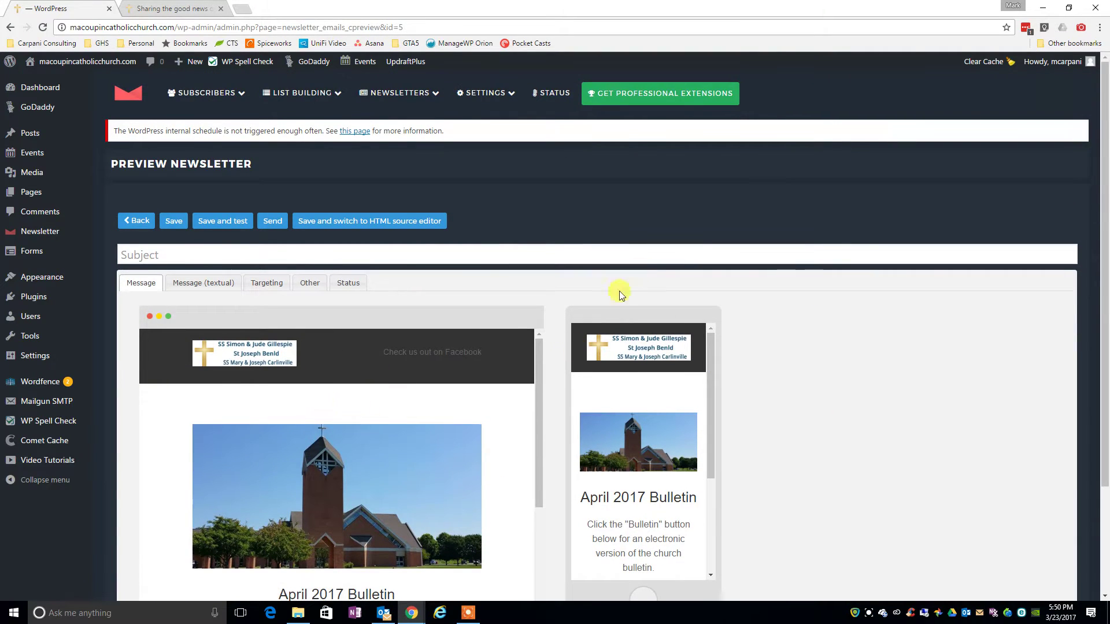
{"action": "scroll", "coordinate": [866, 363], "scroll_direction": "down", "scroll_amount": 1}
{"action": "scroll", "coordinate": [866, 363], "scroll_direction": "down", "scroll_amount": 2}
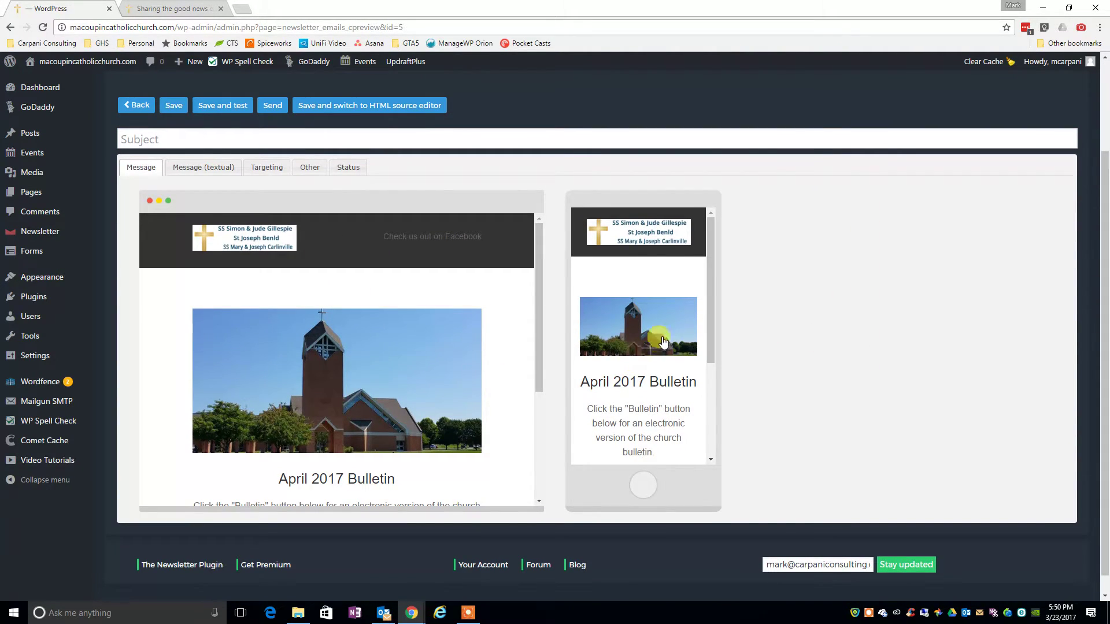
- Check the mobile preview down to its footer and try to save and send the newsletter to the test addresses
{"action": "scroll", "coordinate": [664, 341], "scroll_direction": "down", "scroll_amount": 2}
{"action": "scroll", "coordinate": [633, 399], "scroll_direction": "down", "scroll_amount": 2}
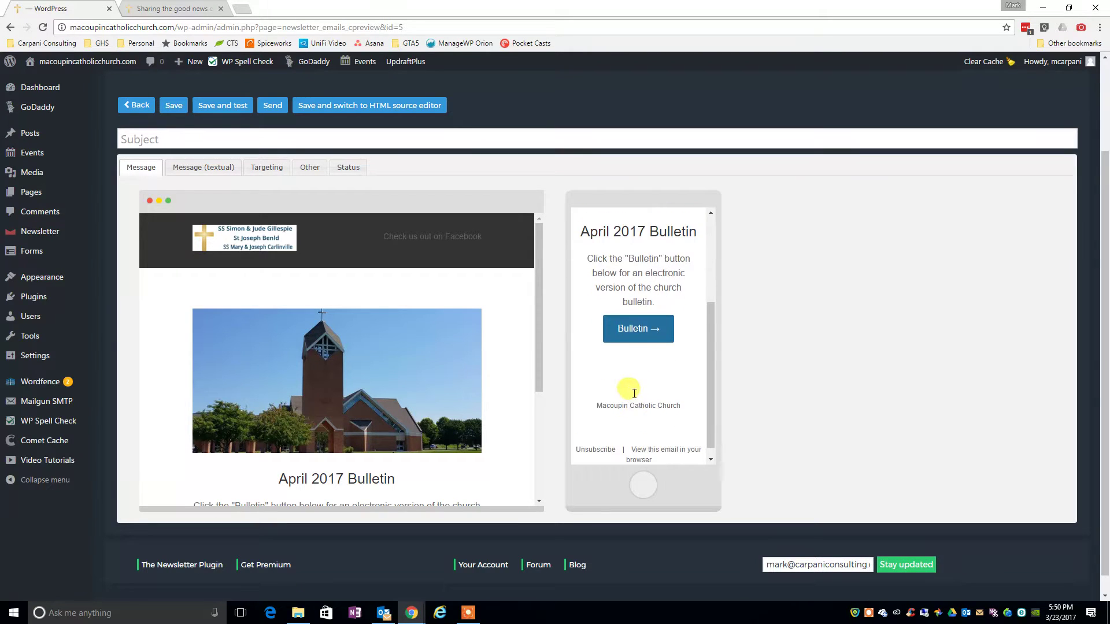
{"action": "scroll", "coordinate": [621, 359], "scroll_direction": "up", "scroll_amount": 5}
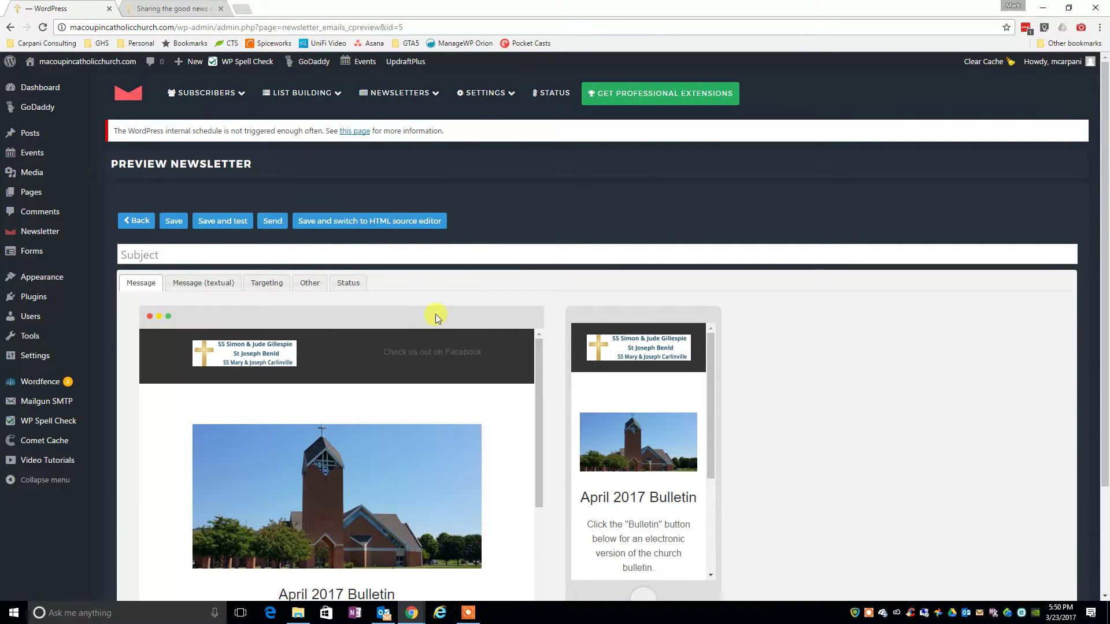
{"action": "left_click", "coordinate": [213, 229]}
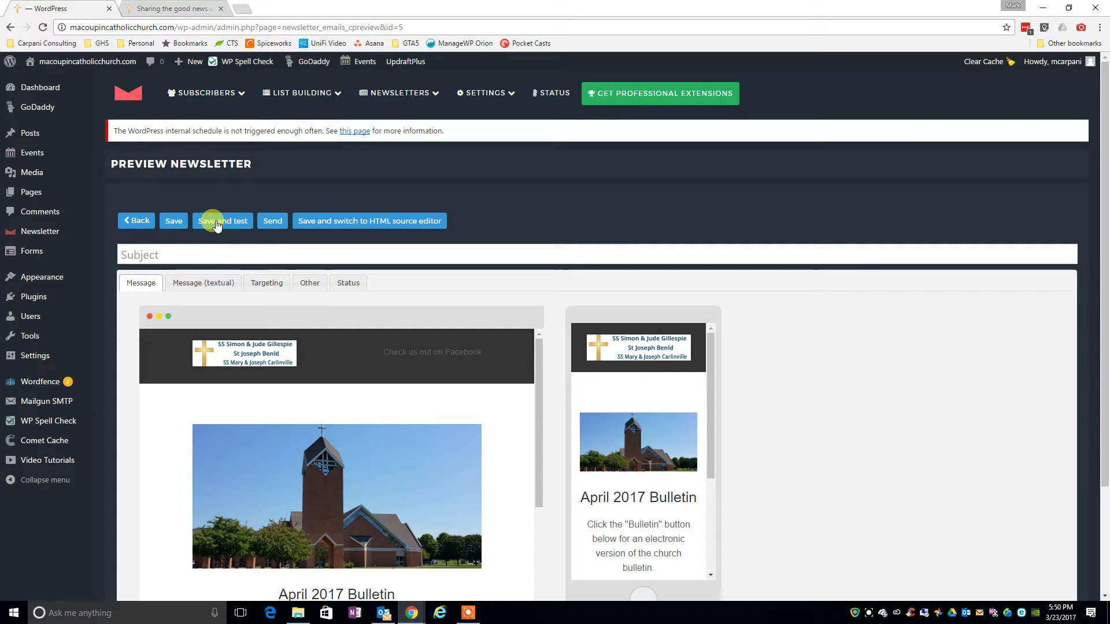
{"action": "left_click", "coordinate": [595, 94]}
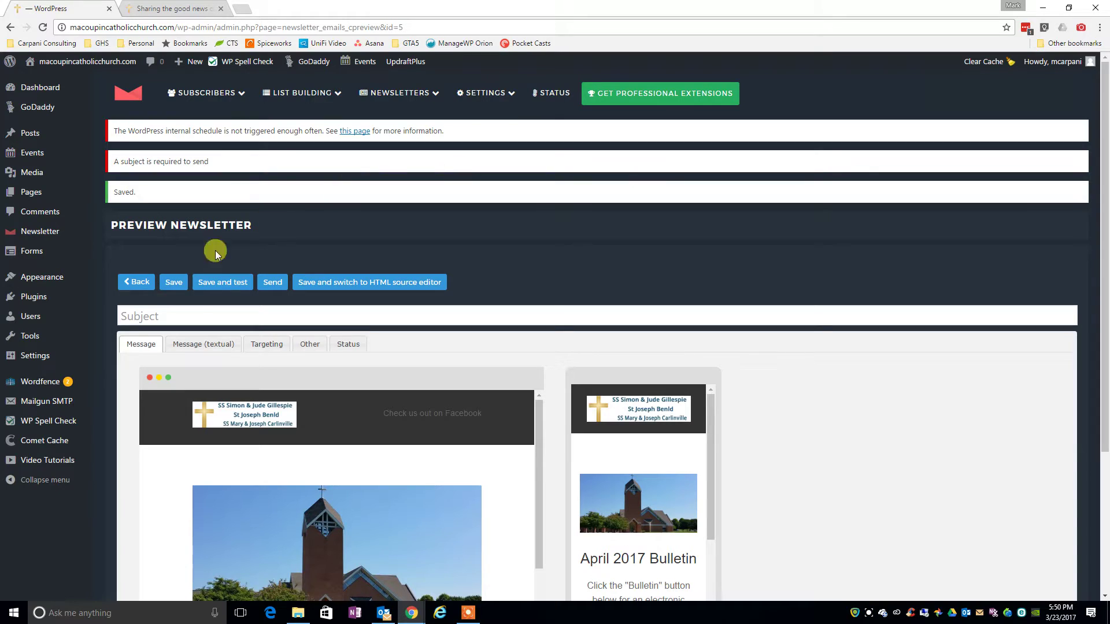
- Set the subject to "April 2017 Church Bulletin Test", then save the newsletter and send it to the test addresses
{"action": "left_click", "coordinate": [196, 315]}
{"action": "scroll", "coordinate": [467, 220], "scroll_direction": "down", "scroll_amount": 2}
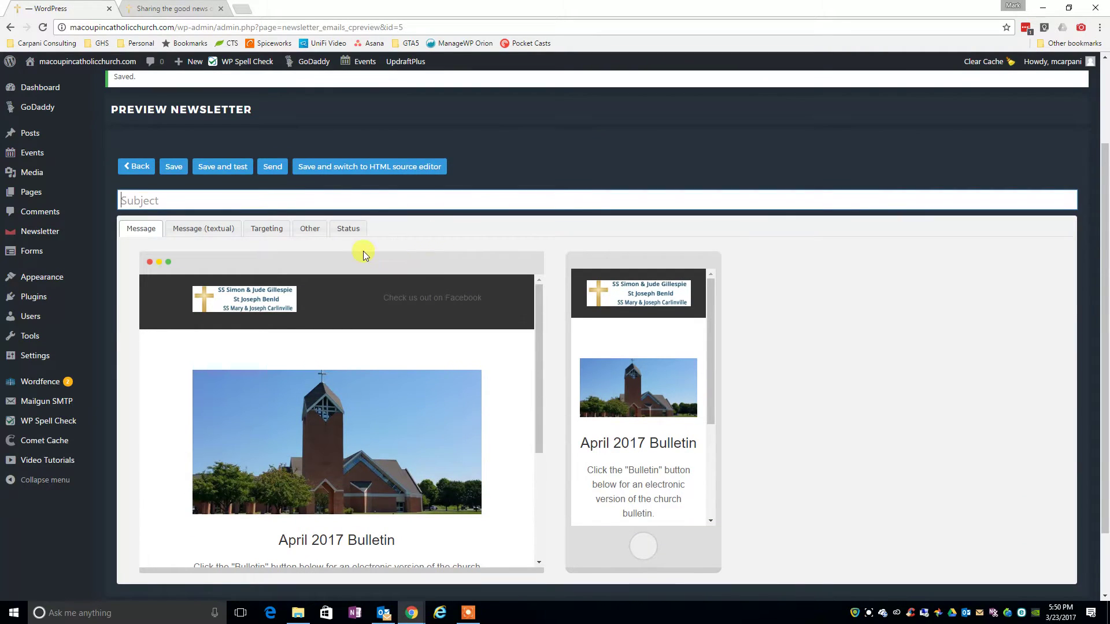
{"action": "type", "text": "April 2017 Church Bulleti"}
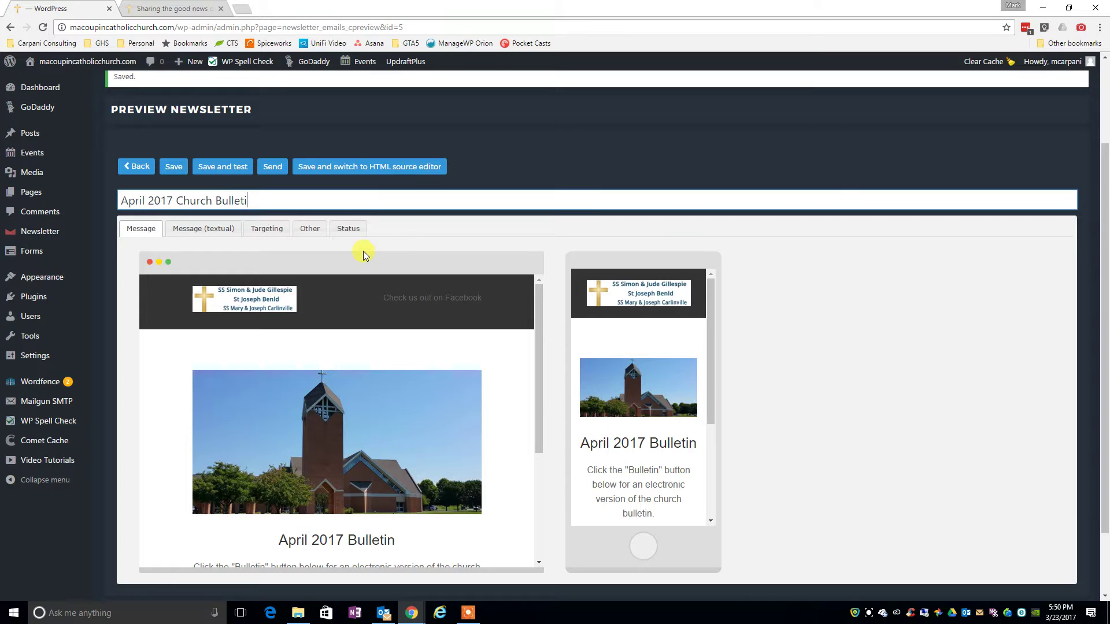
{"action": "type", "text": "n Test"}
{"action": "left_click", "coordinate": [214, 173]}
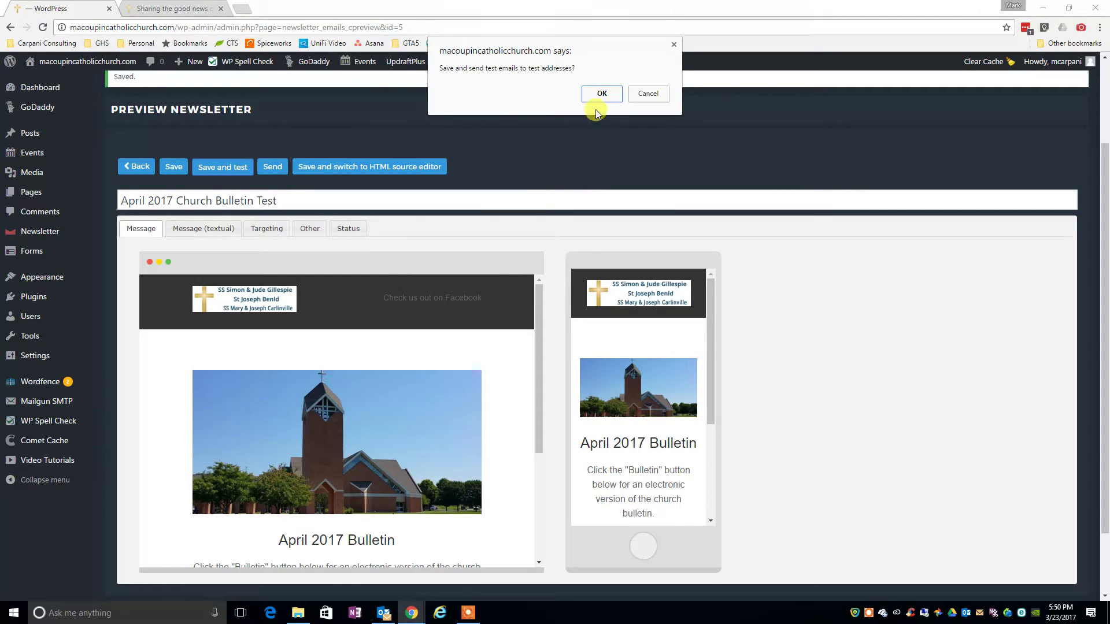
{"action": "left_click", "coordinate": [601, 95]}
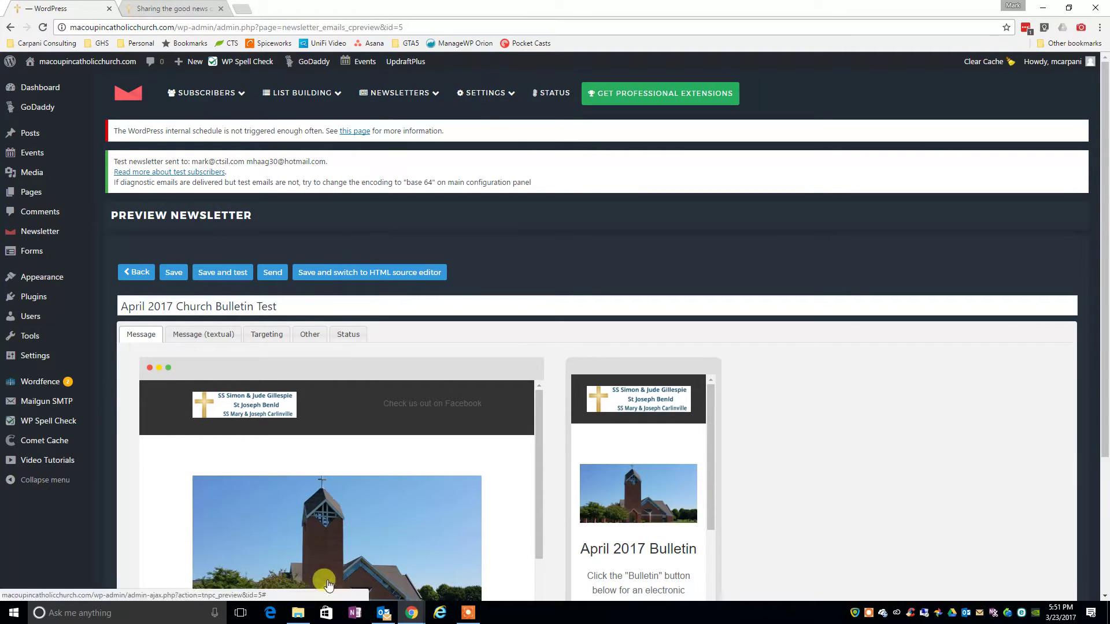
- Switch to Outlook and look for the test email in the Inbox, Junk Email and Clutter folders, refreshing all folders repeatedly
{"action": "left_click", "coordinate": [382, 613]}
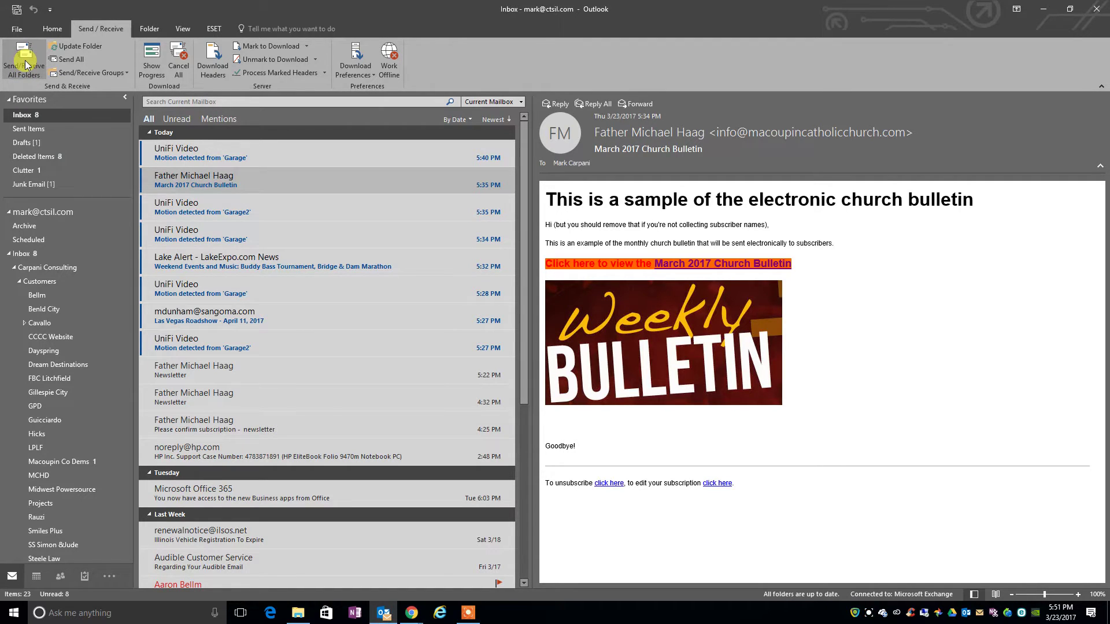
{"action": "left_click", "coordinate": [35, 187]}
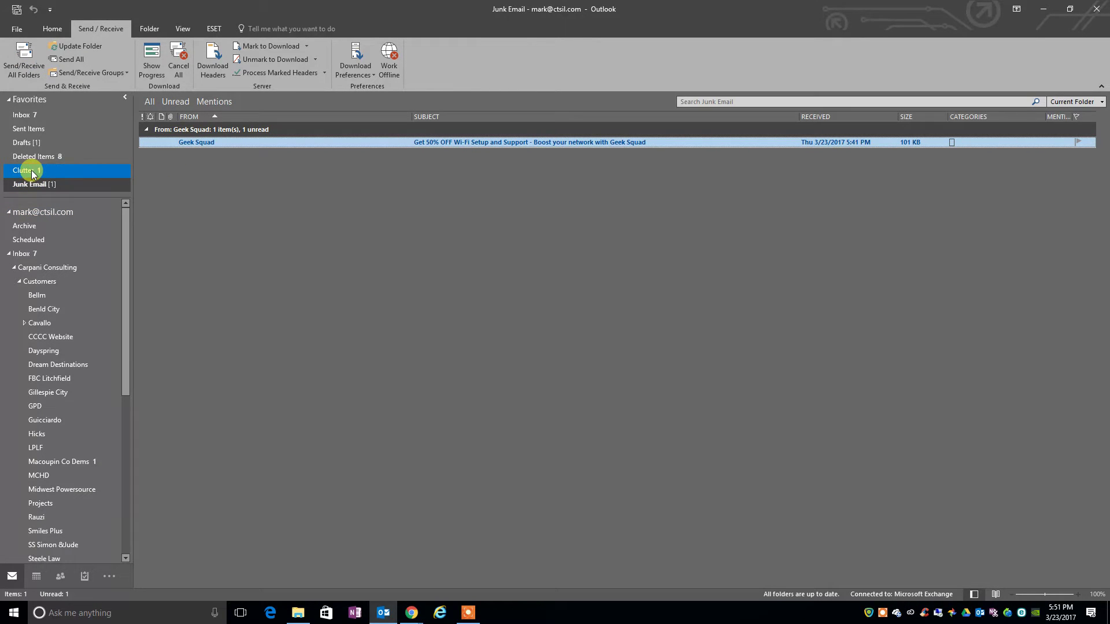
{"action": "left_click", "coordinate": [32, 172]}
{"action": "left_click", "coordinate": [36, 115]}
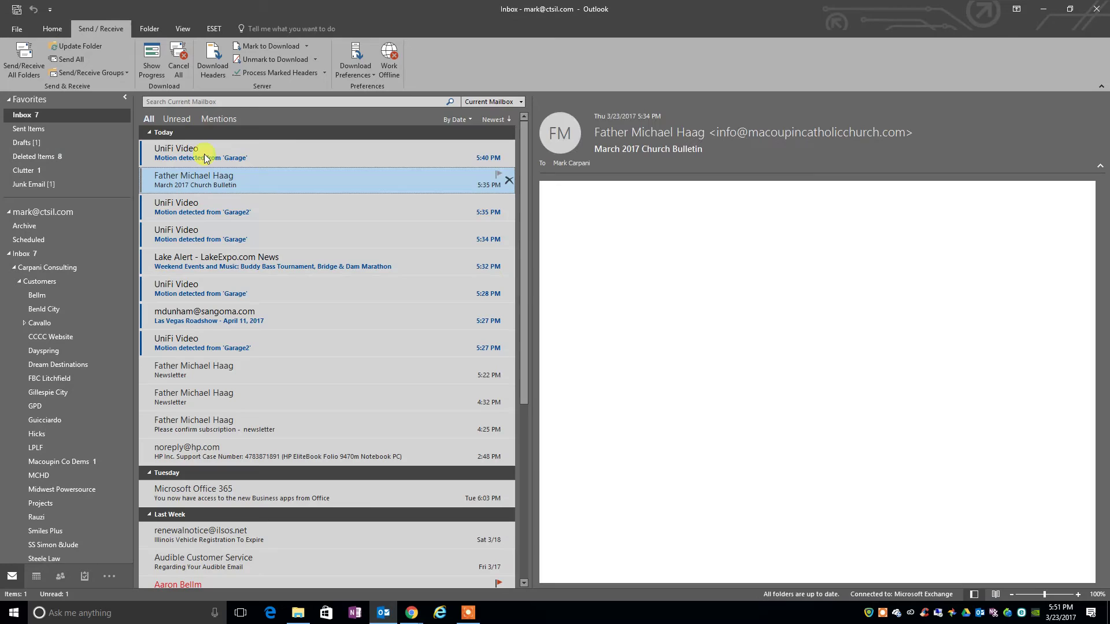
{"action": "left_click", "coordinate": [25, 56]}
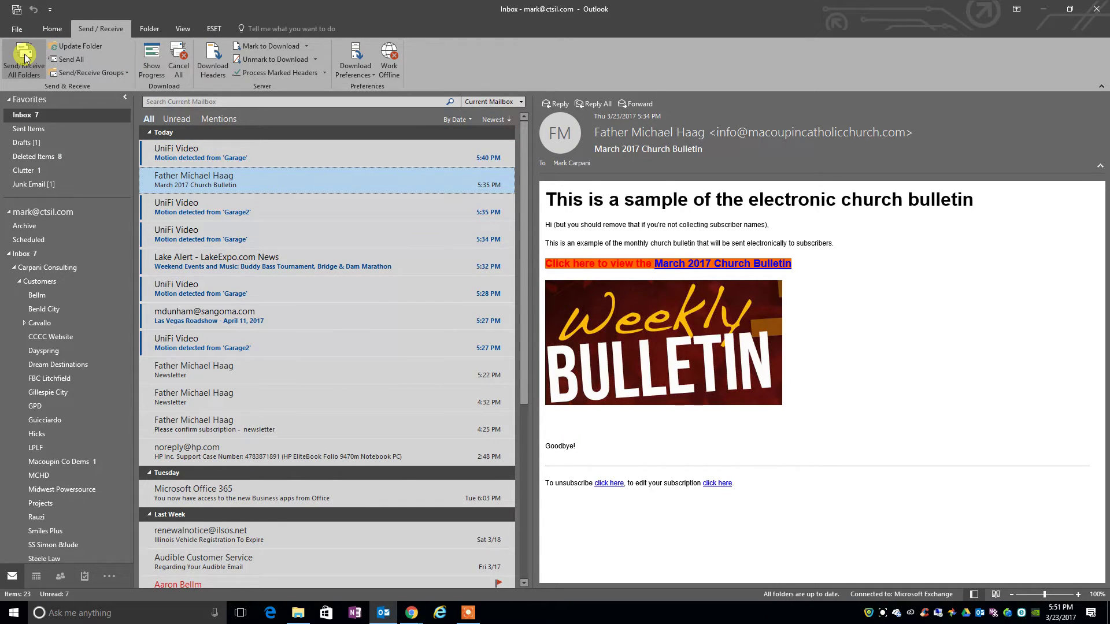
{"action": "left_click", "coordinate": [80, 131]}
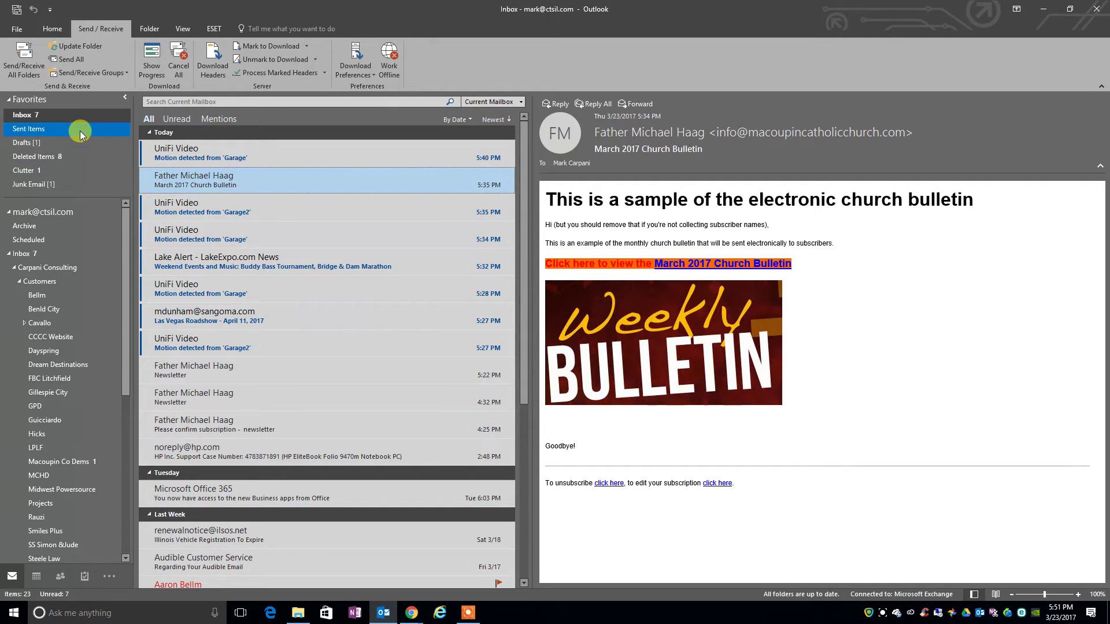
{"action": "left_click", "coordinate": [22, 56]}
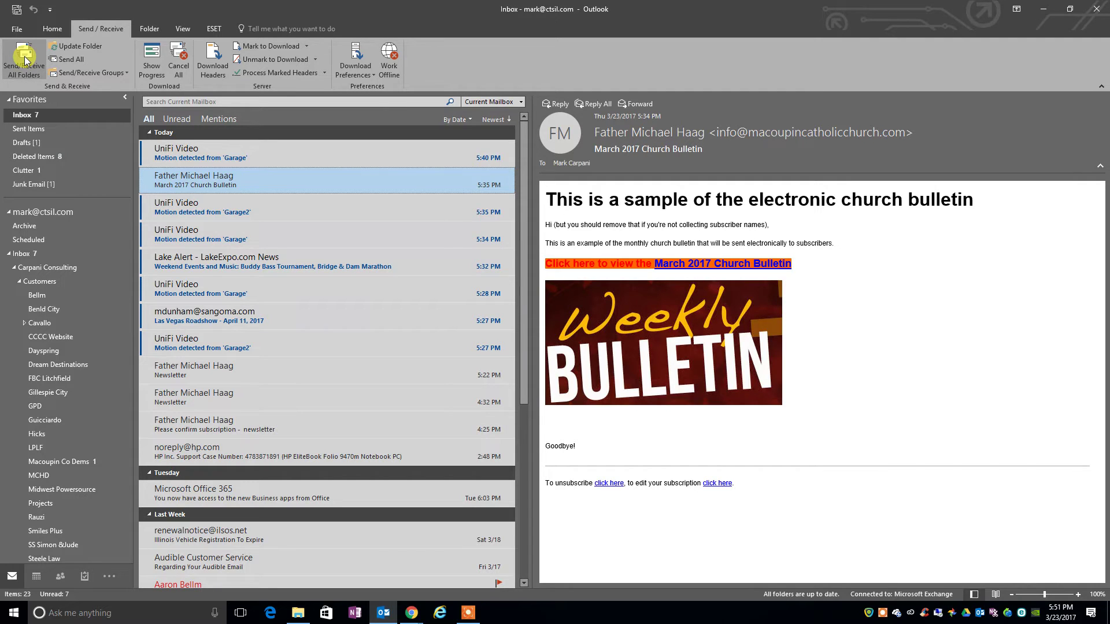
{"action": "left_click", "coordinate": [25, 61]}
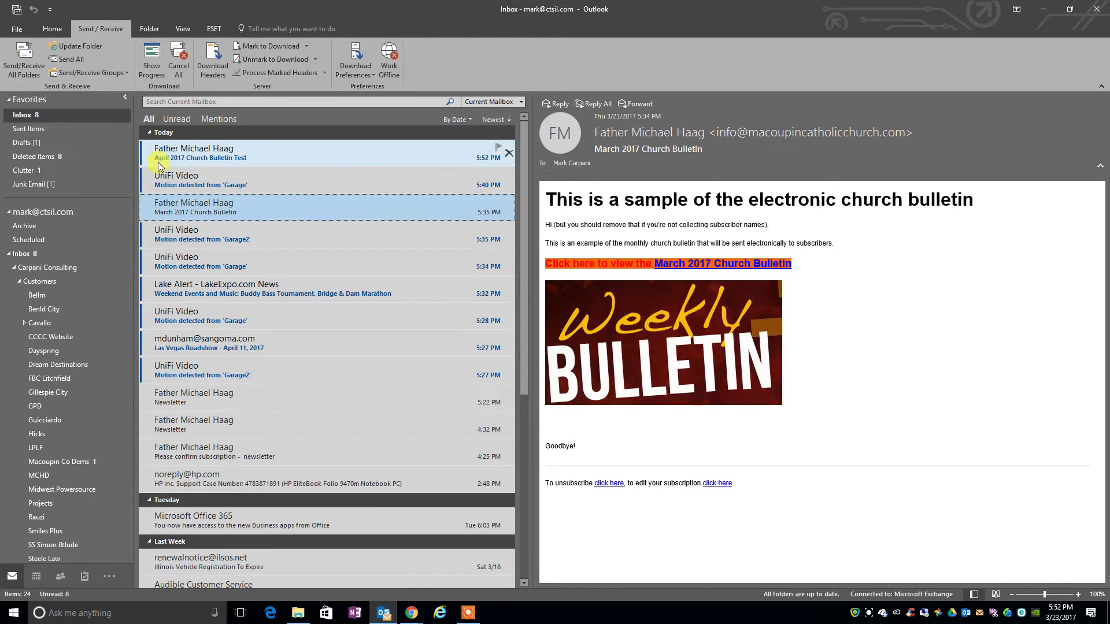
- Open the received "April 2017 Church Bulletin Test" email and review its layout from header to footer
{"action": "left_click", "coordinate": [195, 158]}
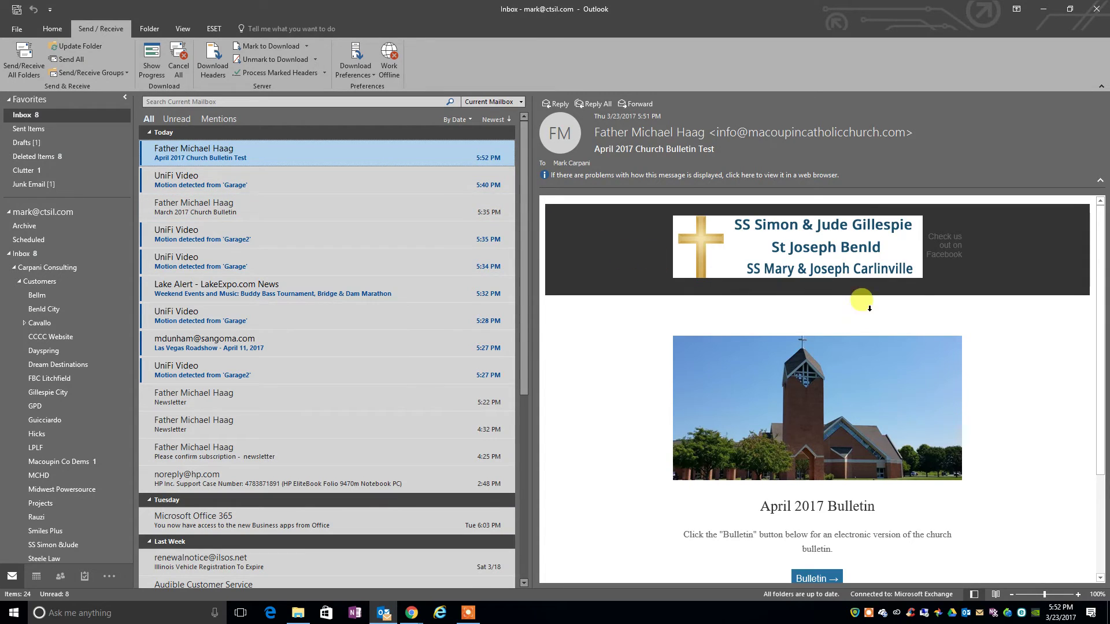
{"action": "scroll", "coordinate": [671, 329], "scroll_direction": "down", "scroll_amount": 1}
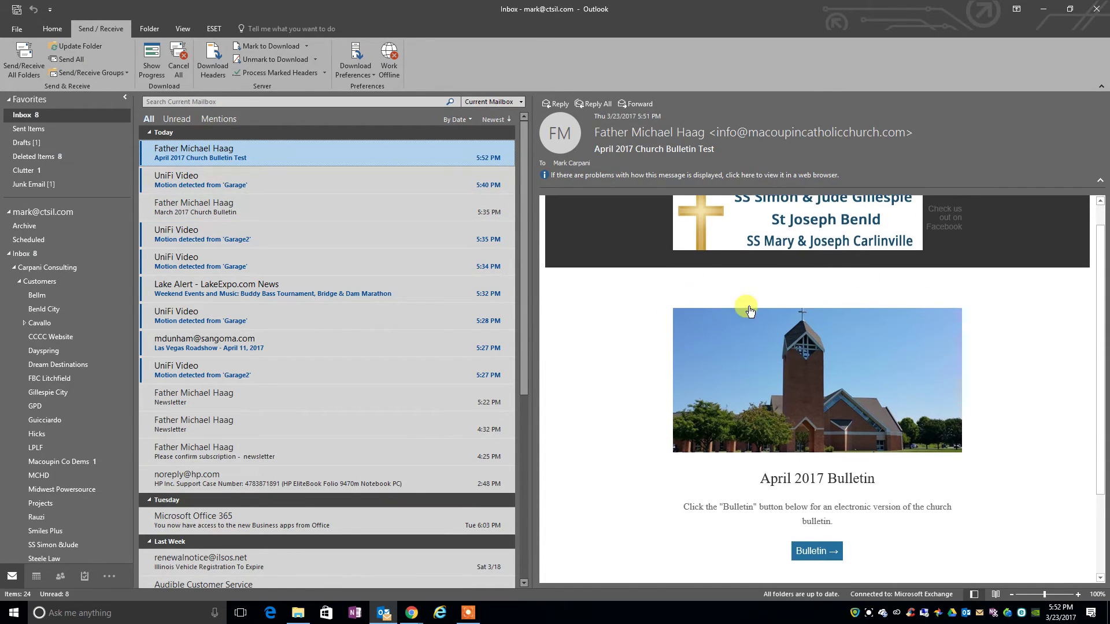
{"action": "scroll", "coordinate": [743, 303], "scroll_direction": "down", "scroll_amount": 4}
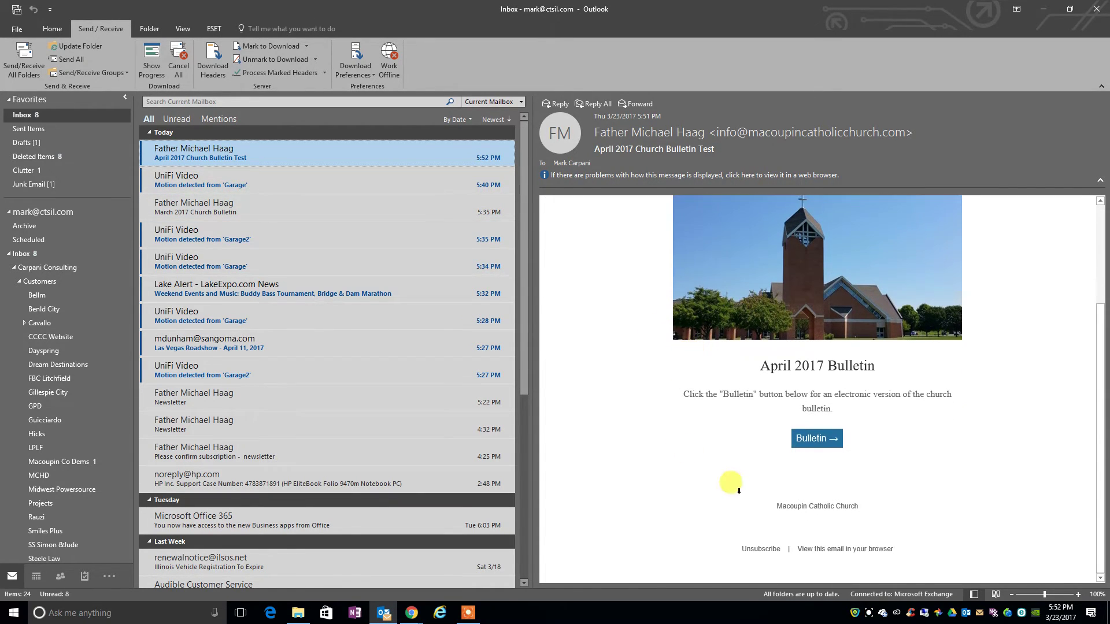
{"action": "scroll", "coordinate": [751, 323], "scroll_direction": "up", "scroll_amount": 5}
{"action": "scroll", "coordinate": [737, 295], "scroll_direction": "down", "scroll_amount": 4}
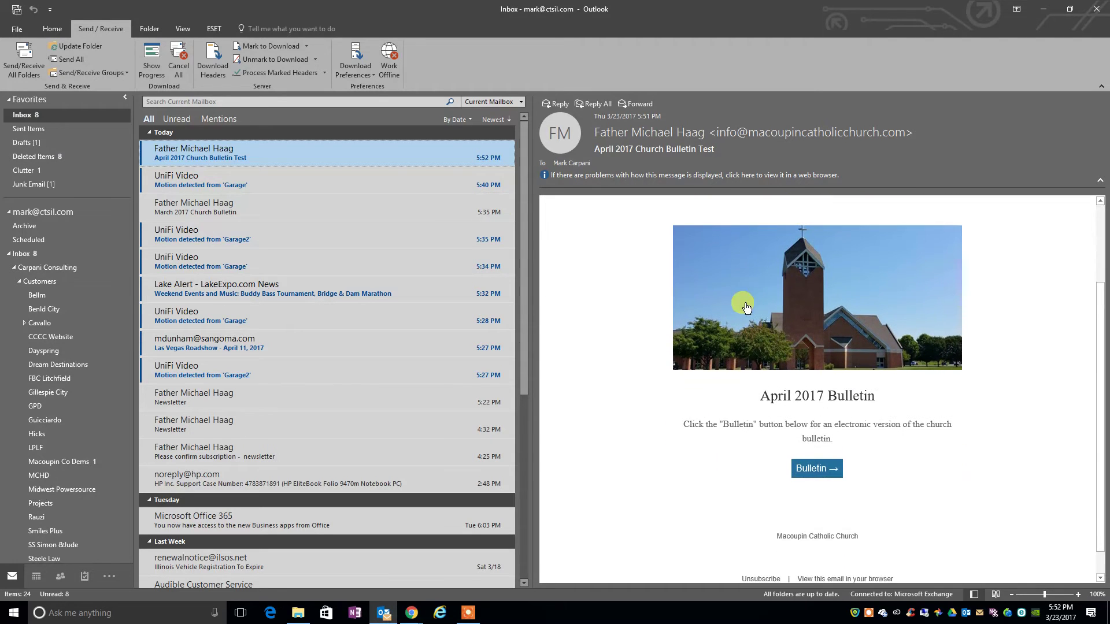
- Follow the email's Bulletin link, page through the bulletin PDF and enlarge its display by two zoom levels
{"action": "left_click", "coordinate": [816, 468]}
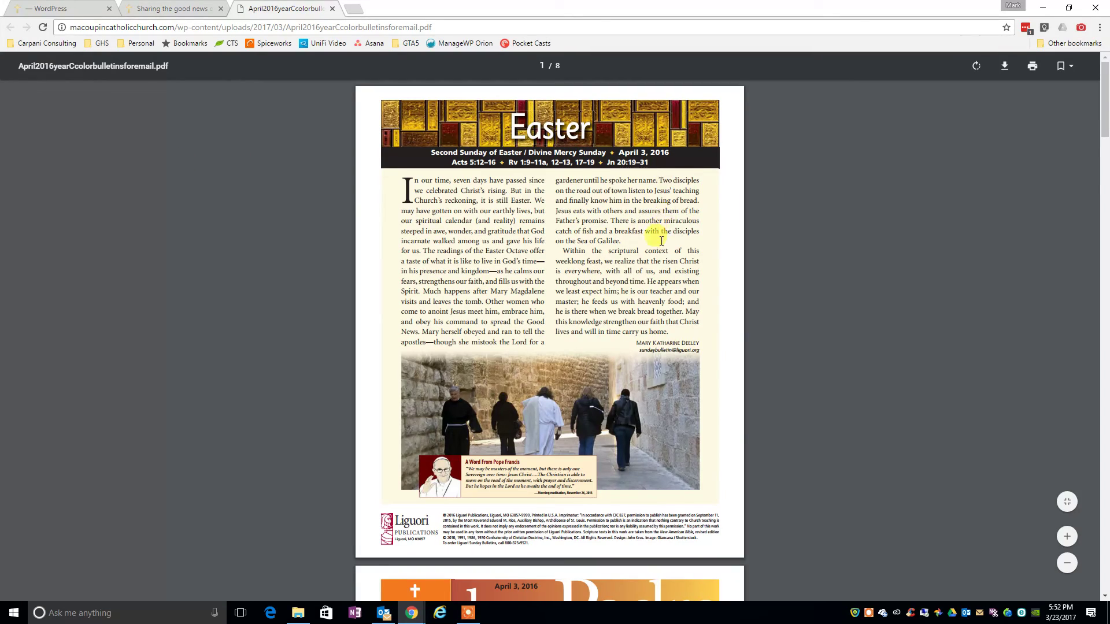
{"action": "scroll", "coordinate": [653, 255], "scroll_direction": "down", "scroll_amount": 15}
{"action": "scroll", "coordinate": [640, 298], "scroll_direction": "down", "scroll_amount": 20}
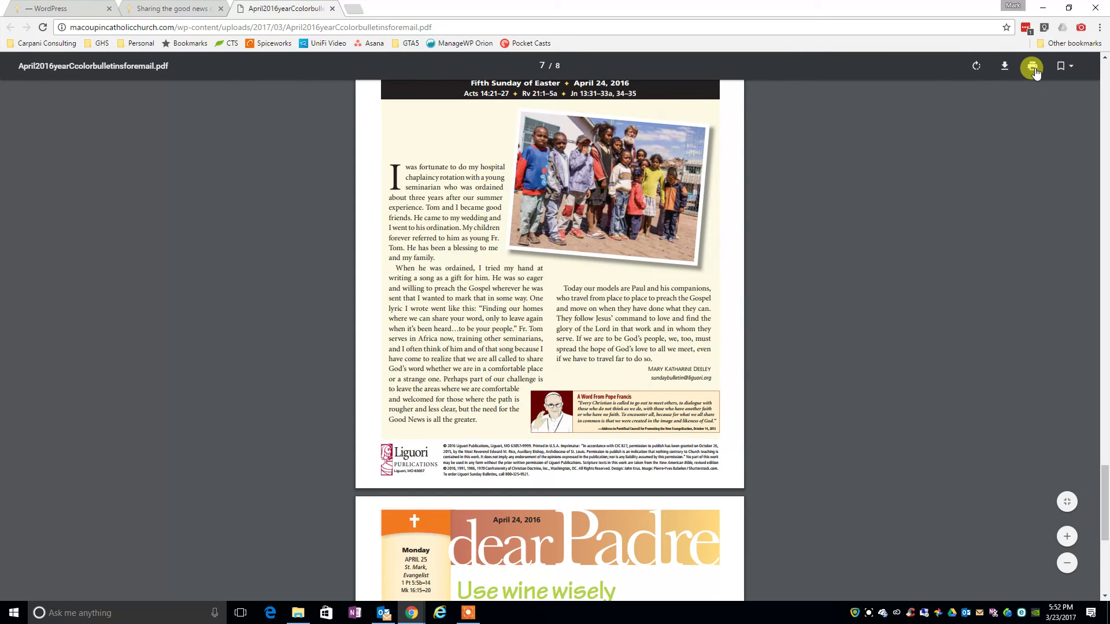
{"action": "scroll", "coordinate": [790, 237], "scroll_direction": "up", "scroll_amount": 20}
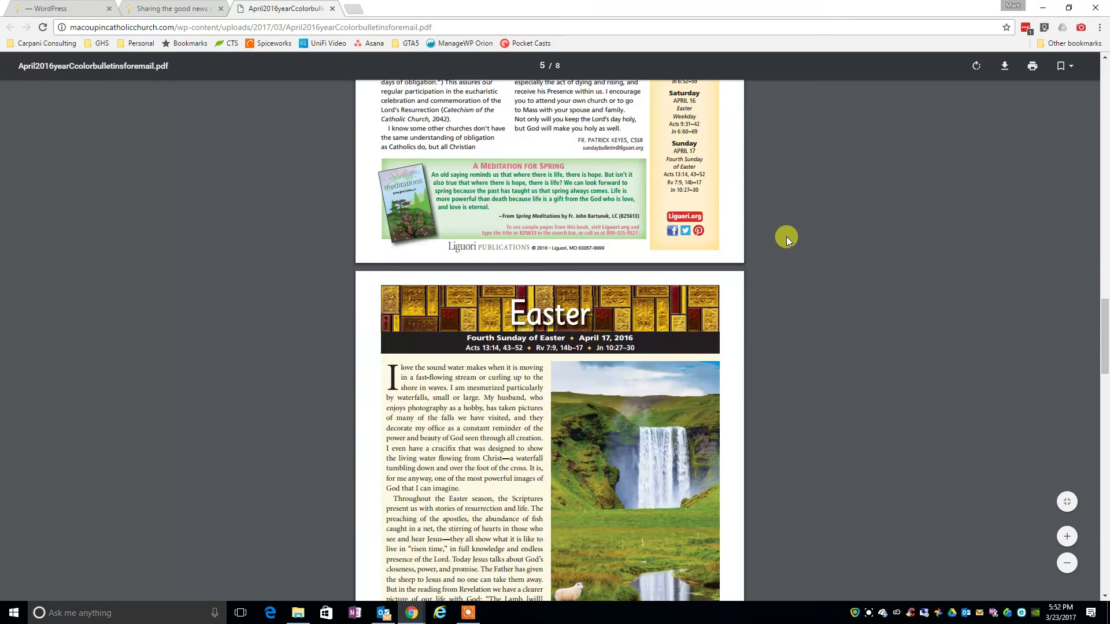
{"action": "left_click", "coordinate": [1068, 537]}
{"action": "left_click", "coordinate": [1067, 536]}
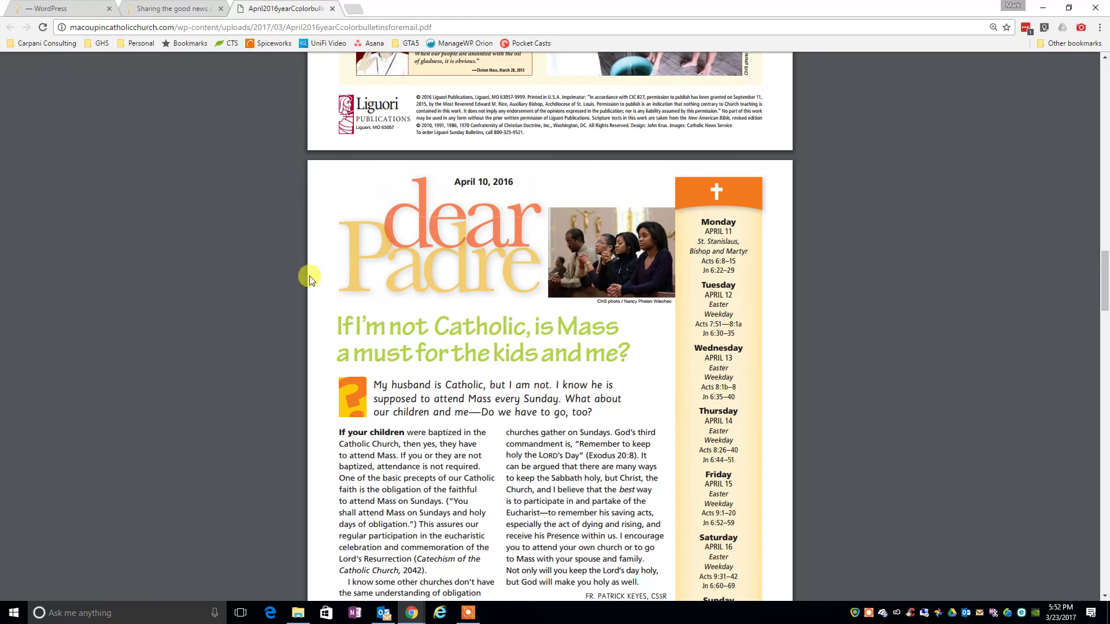
- Close the bulletin PDF, return to the WordPress newsletter preview and review the desktop version down to its footer
{"action": "left_click", "coordinate": [329, 11]}
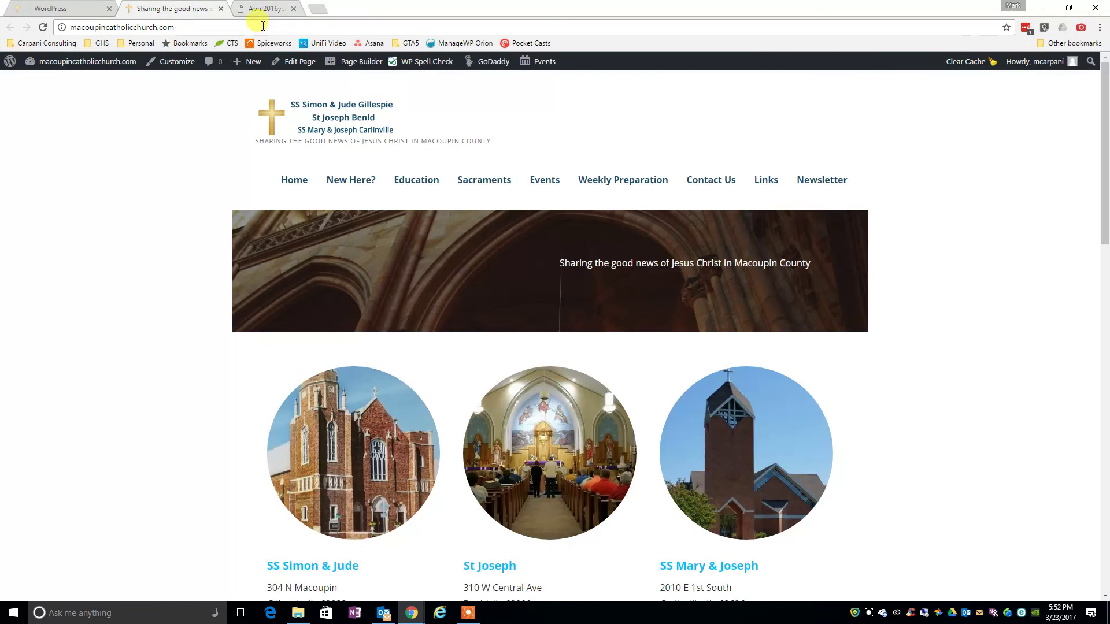
{"action": "left_click", "coordinate": [56, 6]}
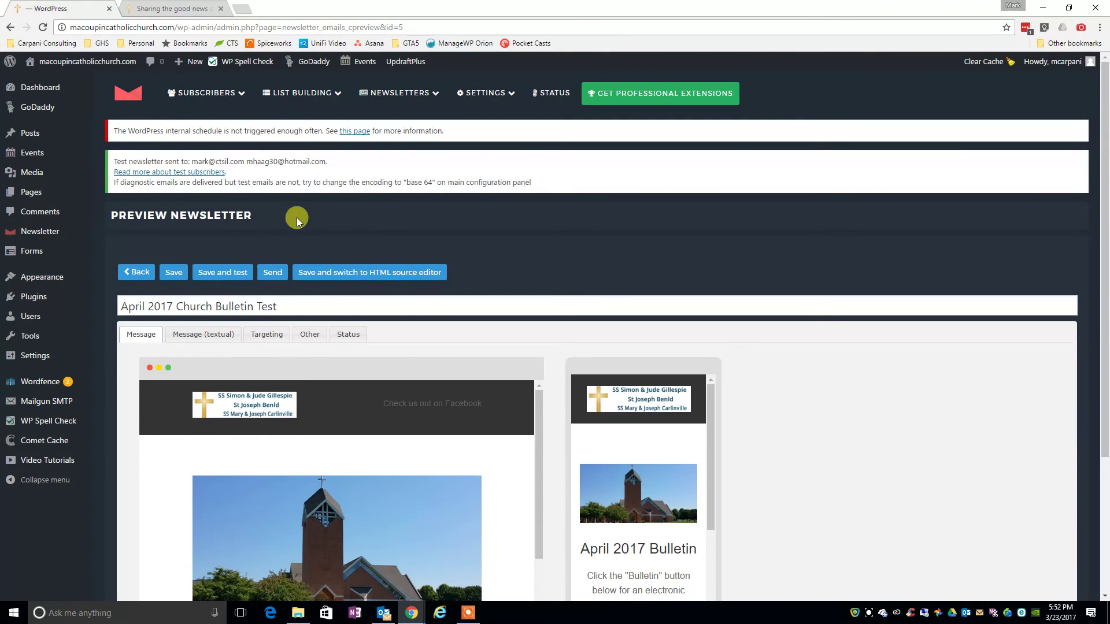
{"action": "scroll", "coordinate": [507, 340], "scroll_direction": "down", "scroll_amount": 3}
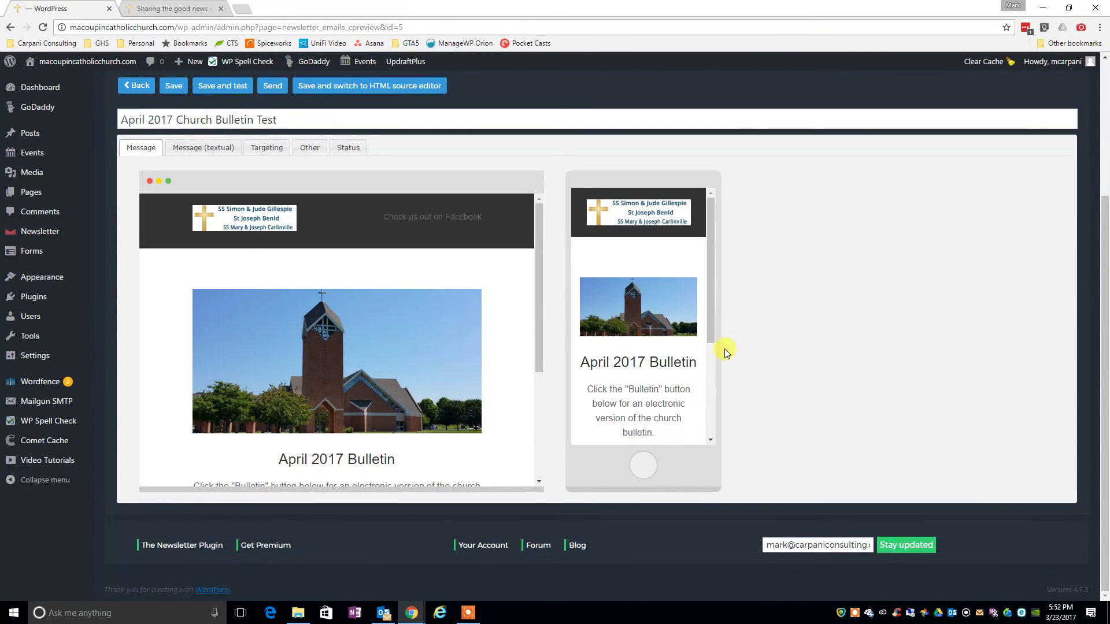
{"action": "scroll", "coordinate": [710, 371], "scroll_direction": "down", "scroll_amount": 3}
{"action": "scroll", "coordinate": [712, 244], "scroll_direction": "up", "scroll_amount": 3}
{"action": "scroll", "coordinate": [540, 418], "scroll_direction": "down", "scroll_amount": 3}
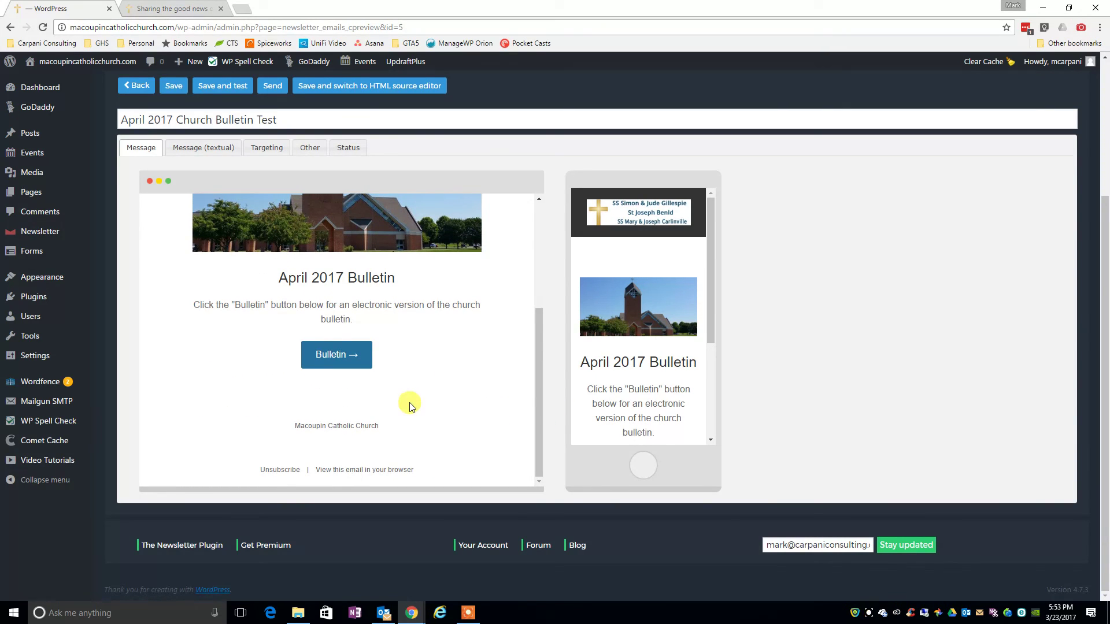
{"action": "scroll", "coordinate": [294, 230], "scroll_direction": "up", "scroll_amount": 3}
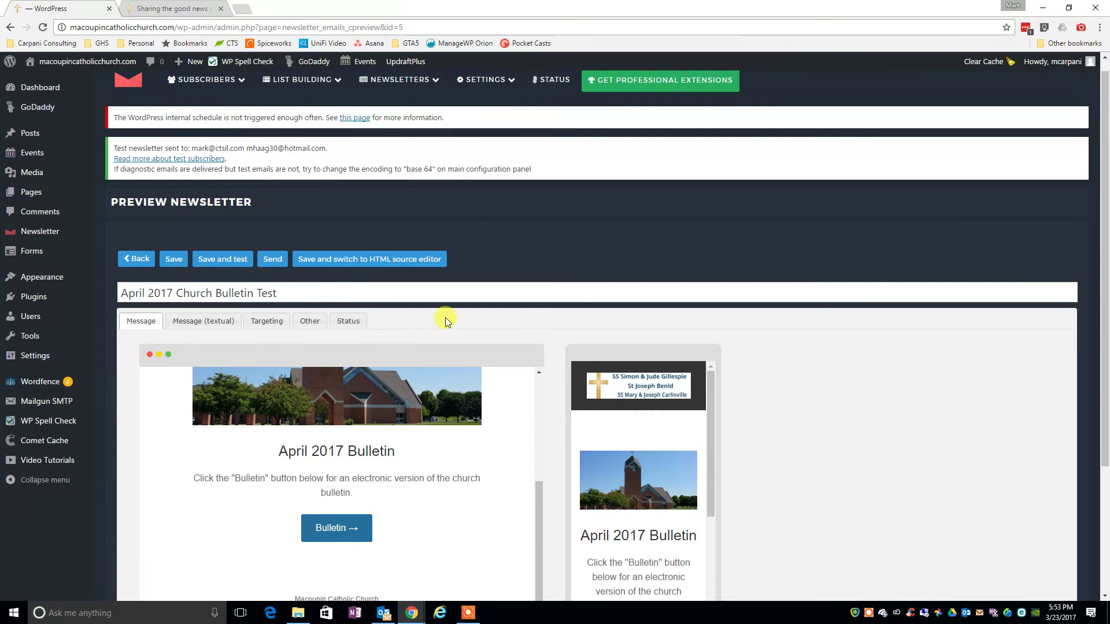
{"action": "scroll", "coordinate": [445, 318], "scroll_direction": "down", "scroll_amount": 3}
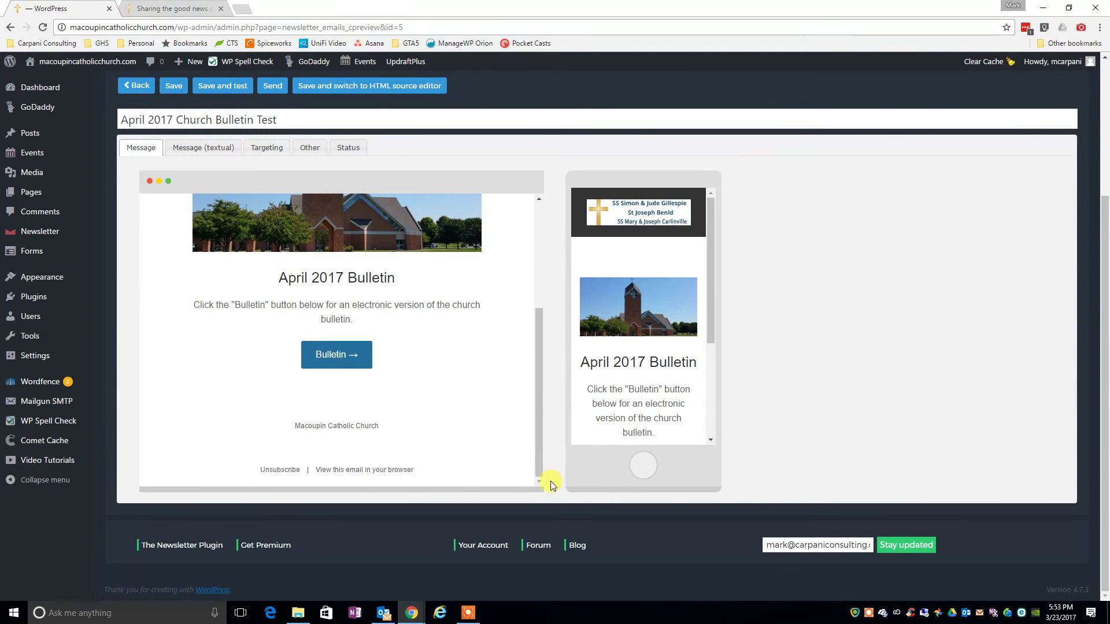
{"action": "right_click", "coordinate": [855, 612]}
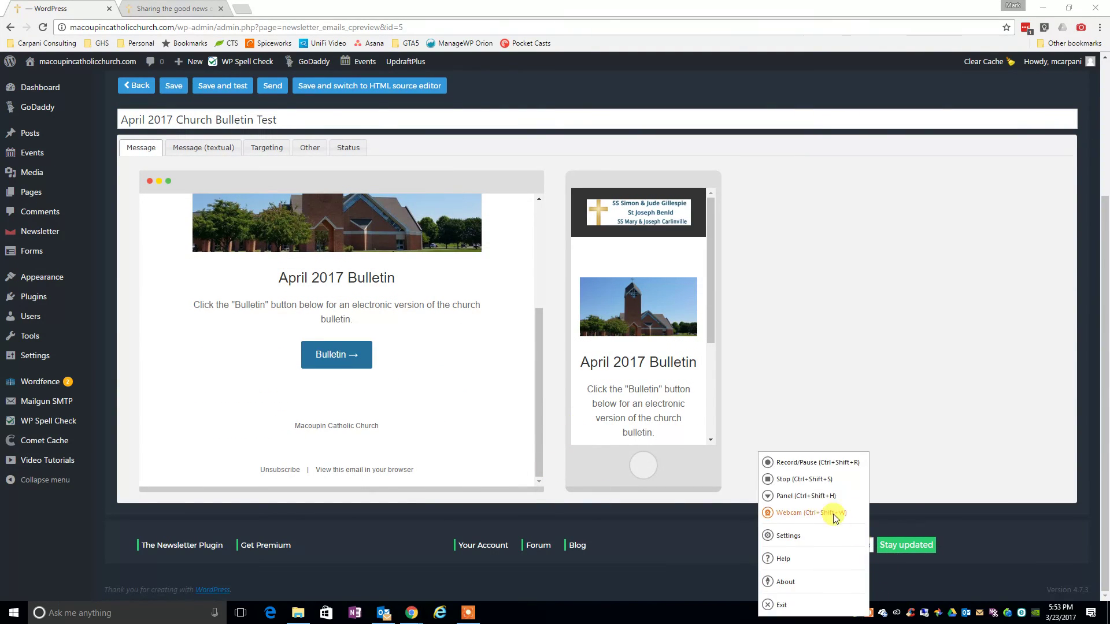